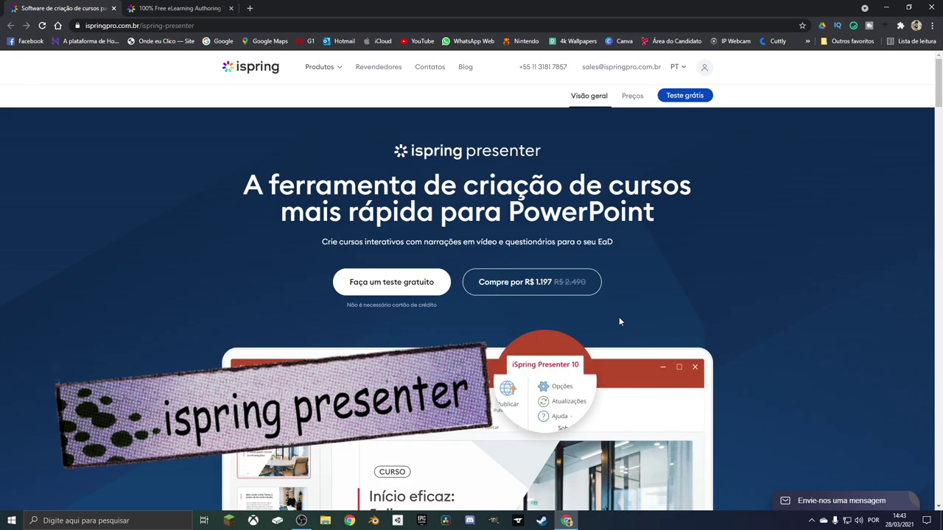
# Step: Scroll the iSpring Presenter overview and open the 'Faça um teste gratuito' 14-day trial form
pyautogui.scroll(-1, 619, 322)
pyautogui.scroll(-1, 619, 322)
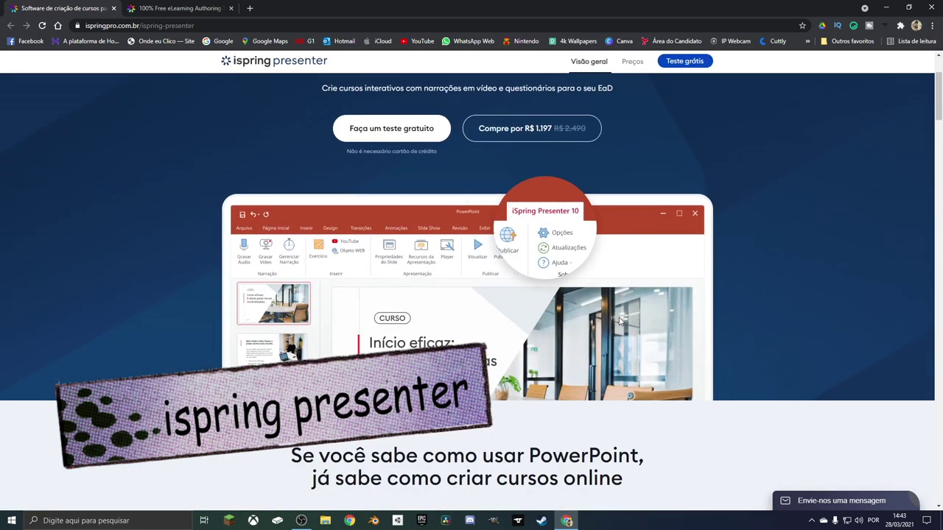
pyautogui.scroll(-2, 618, 322)
pyautogui.scroll(-1, 619, 322)
pyautogui.scroll(-1, 619, 322)
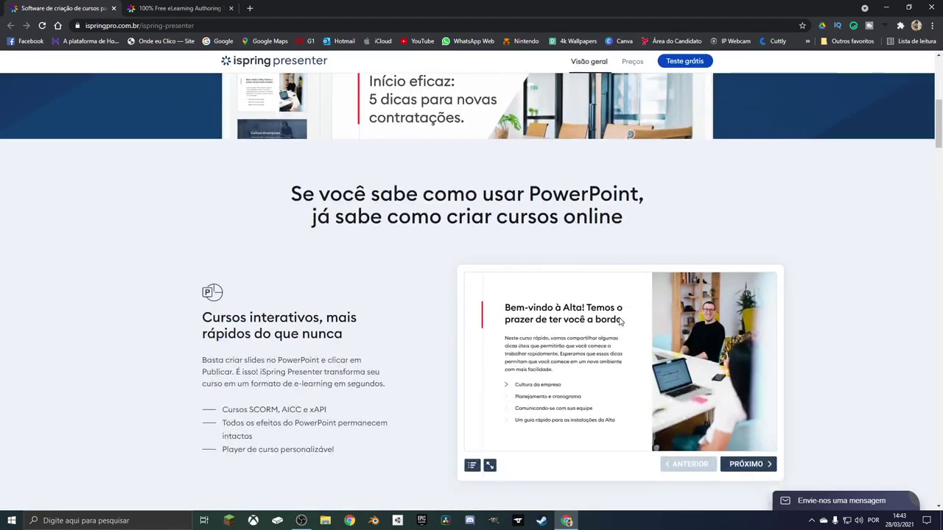
pyautogui.scroll(-3, 616, 323)
pyautogui.scroll(5, 616, 322)
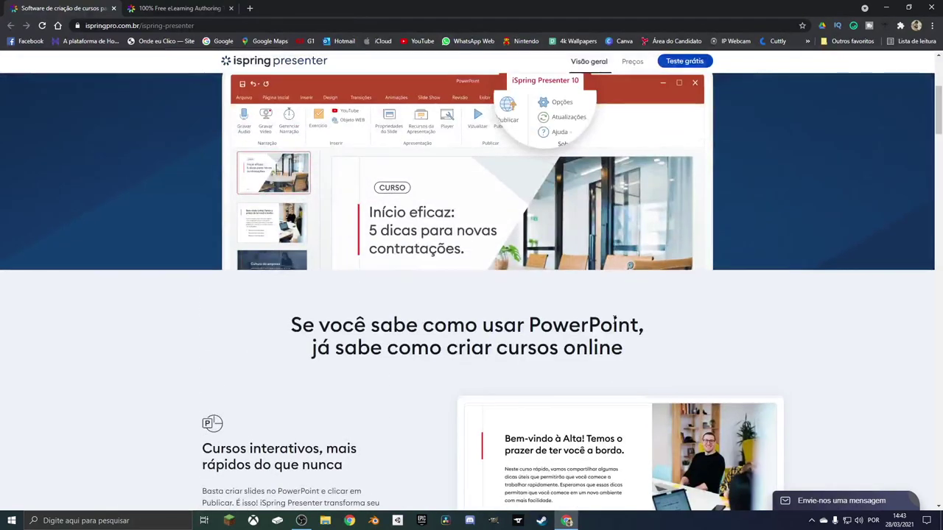
pyautogui.scroll(4, 616, 323)
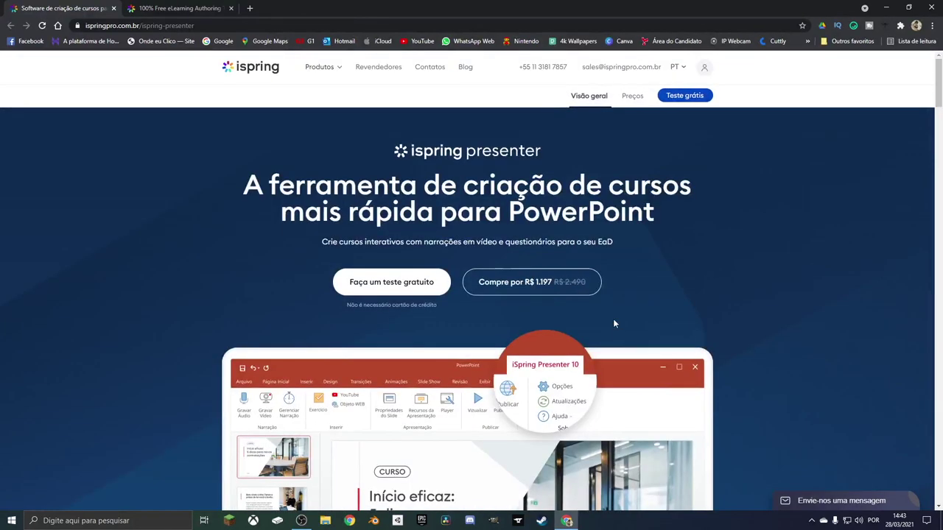
pyautogui.click(388, 288)
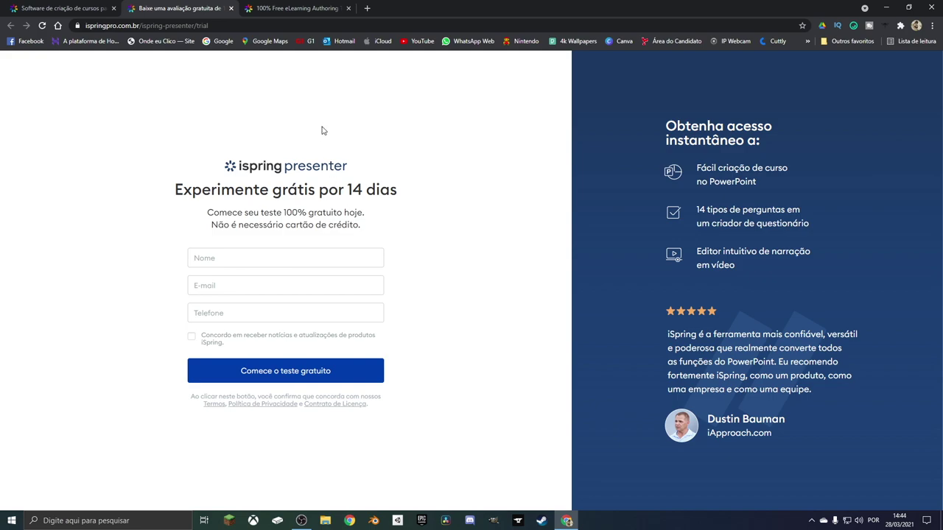
# Step: Look over the iSpring Free page, then close the extra iSpring tabs with Ctrl+W
pyautogui.click(310, 9)
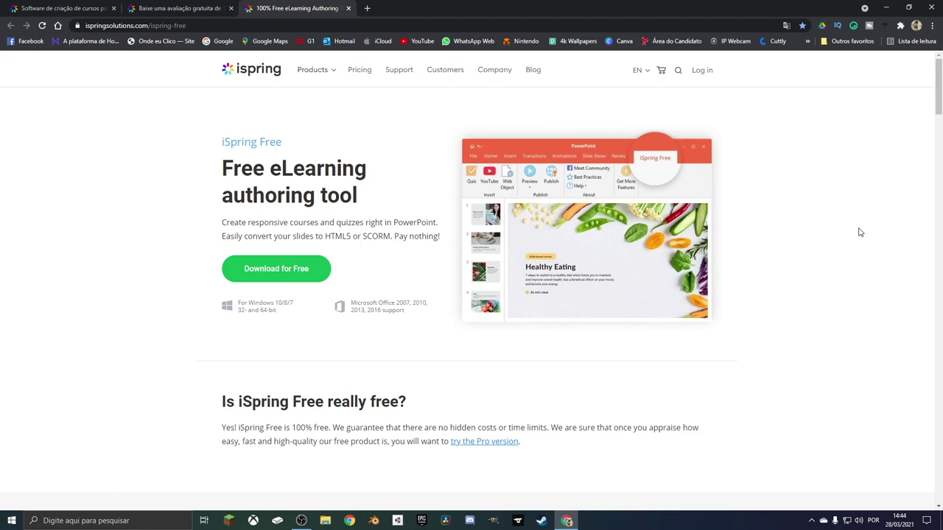
pyautogui.scroll(-1, 859, 232)
pyautogui.scroll(-3, 859, 232)
pyautogui.scroll(-3, 859, 232)
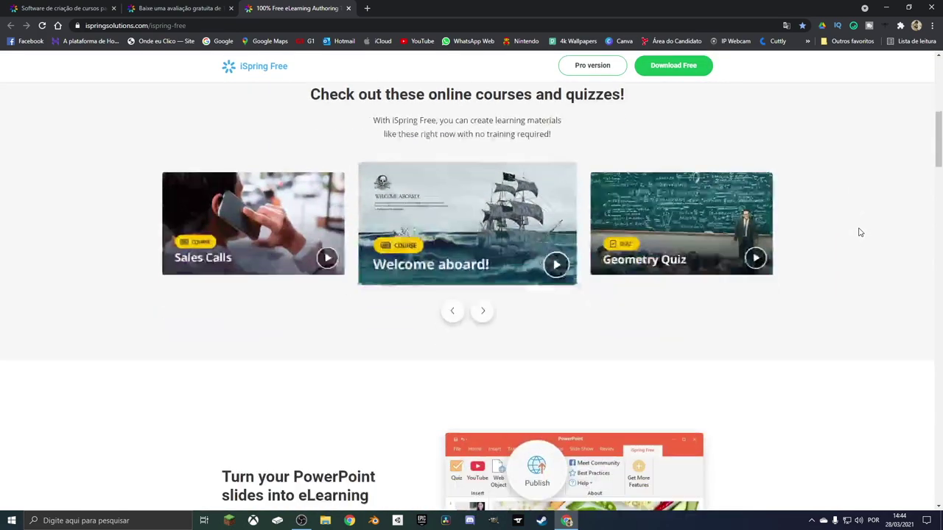
pyautogui.scroll(-2, 859, 232)
pyautogui.scroll(-2, 859, 232)
pyautogui.scroll(-3, 858, 232)
pyautogui.hotkey('ctrl', 'w')
pyautogui.hotkey('ctrl', 'w')
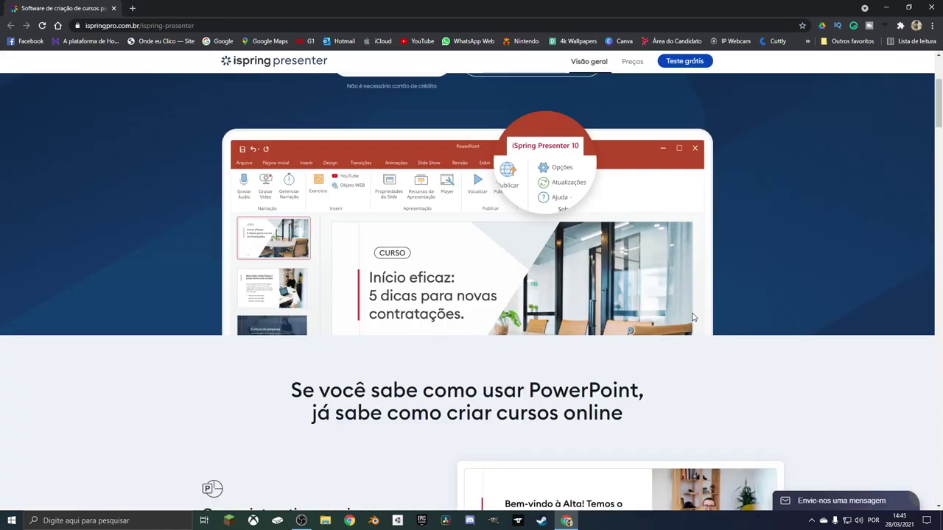
# Step: Scroll the iSpring Presenter page down to the 'Se você sabe como usar PowerPoint' section
pyautogui.scroll(-1, 693, 317)
pyautogui.scroll(-2, 692, 316)
pyautogui.scroll(-2, 692, 316)
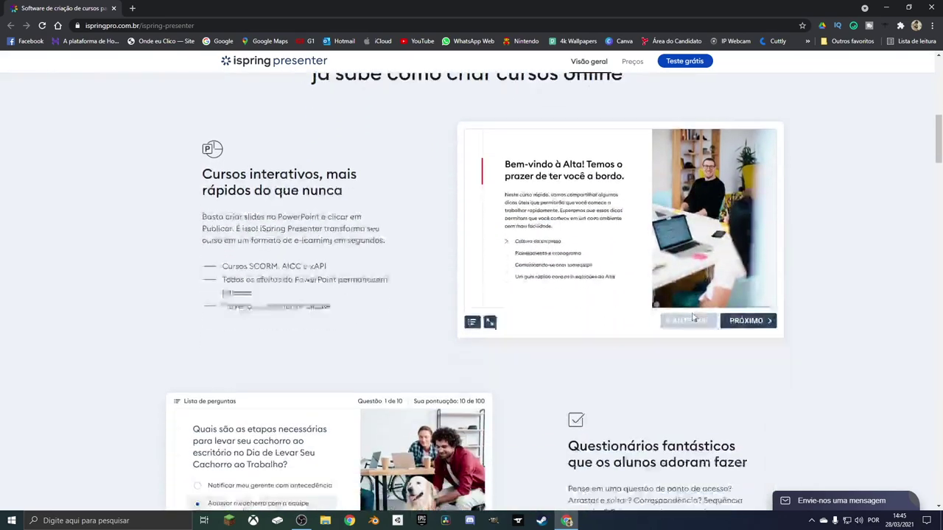
pyautogui.scroll(-1, 692, 316)
pyautogui.scroll(-1, 692, 317)
pyautogui.scroll(-1, 692, 317)
pyautogui.scroll(-2, 692, 317)
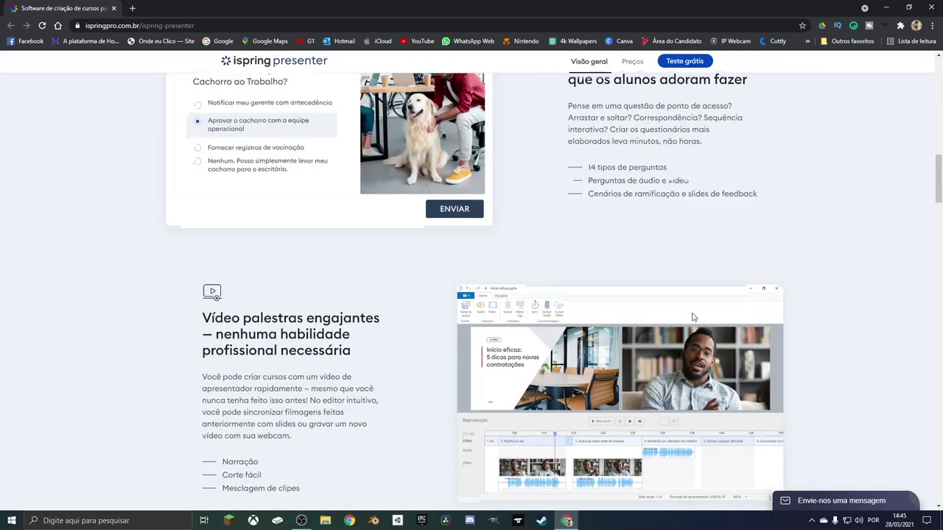
pyautogui.scroll(-2, 692, 317)
pyautogui.scroll(-3, 693, 316)
pyautogui.scroll(-2, 693, 317)
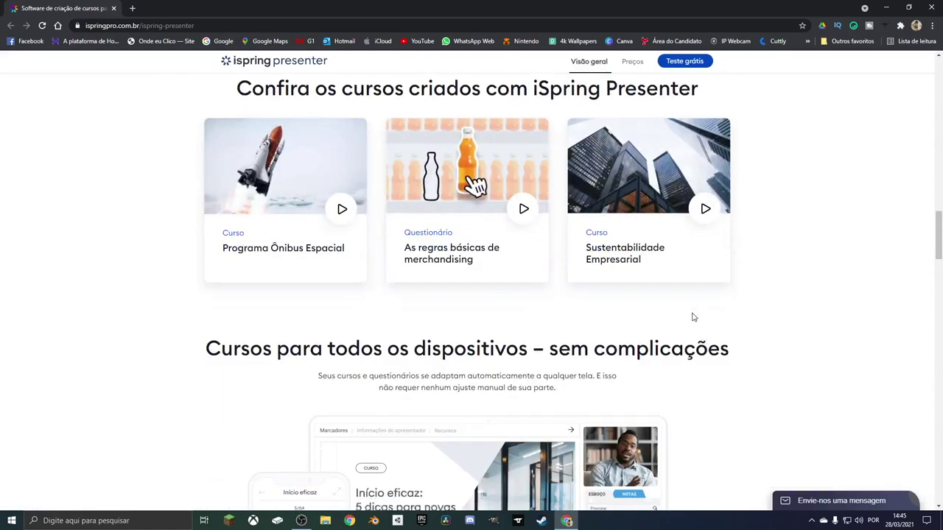
pyautogui.scroll(-2, 692, 317)
pyautogui.scroll(-1, 692, 317)
pyautogui.scroll(-1, 692, 316)
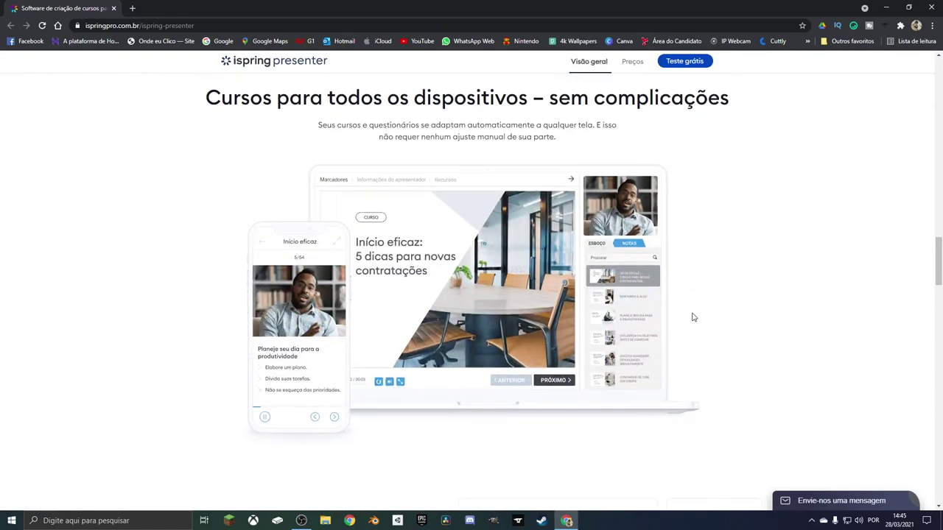
pyautogui.scroll(-2, 693, 317)
pyautogui.scroll(-1, 692, 317)
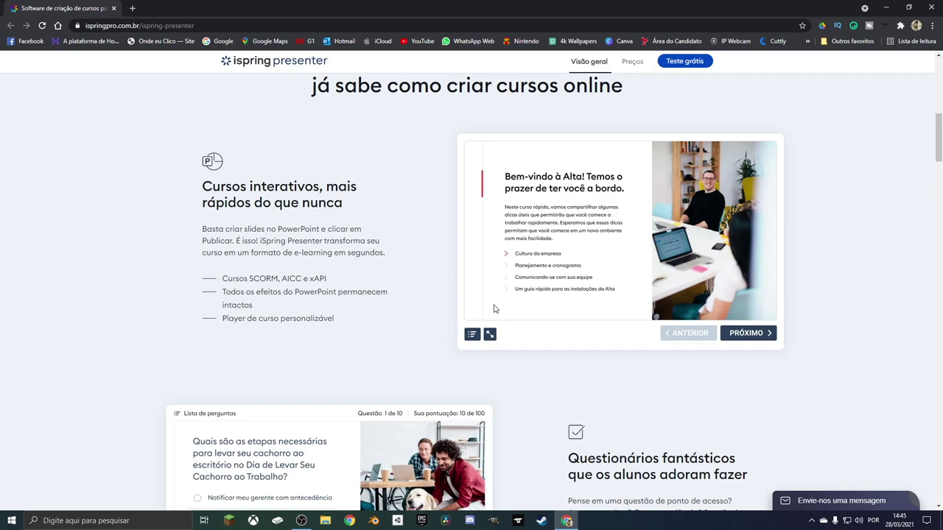
pyautogui.scroll(-4, 501, 282)
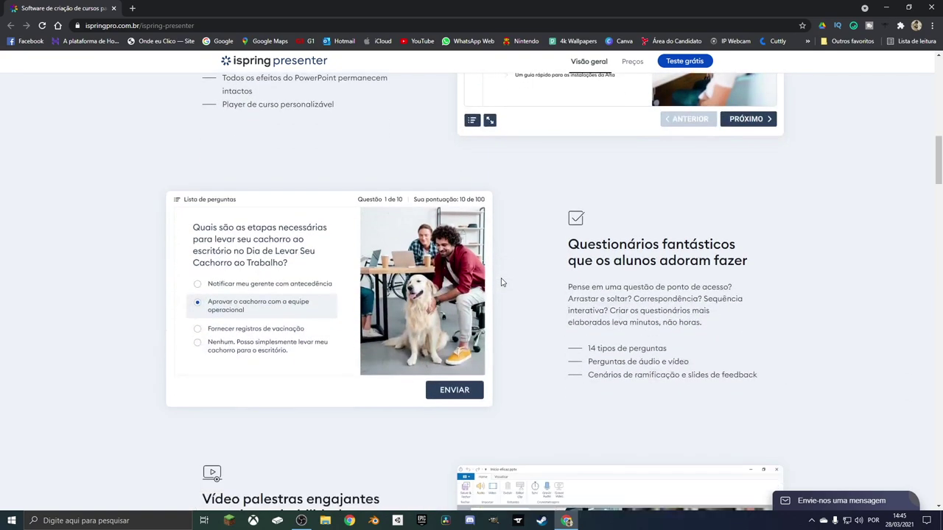
pyautogui.scroll(-5, 501, 282)
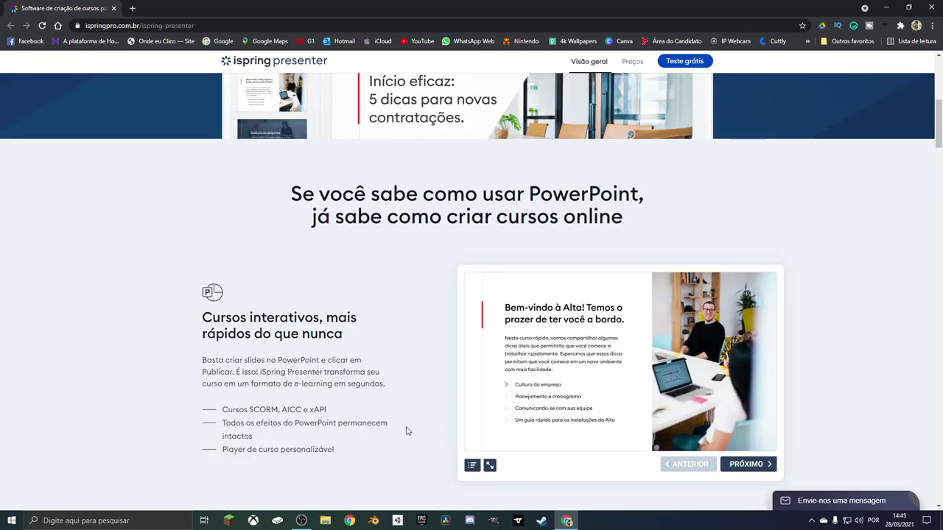
# Step: Launch PowerPoint from Windows search and open the 'Bem-vindo ao PowerPoint' template
pyautogui.click(154, 522)
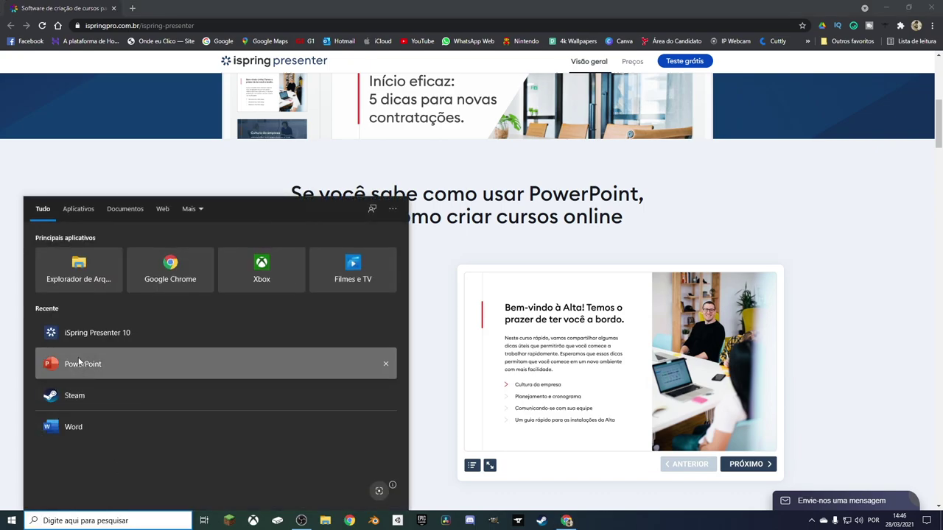
pyautogui.click(199, 361)
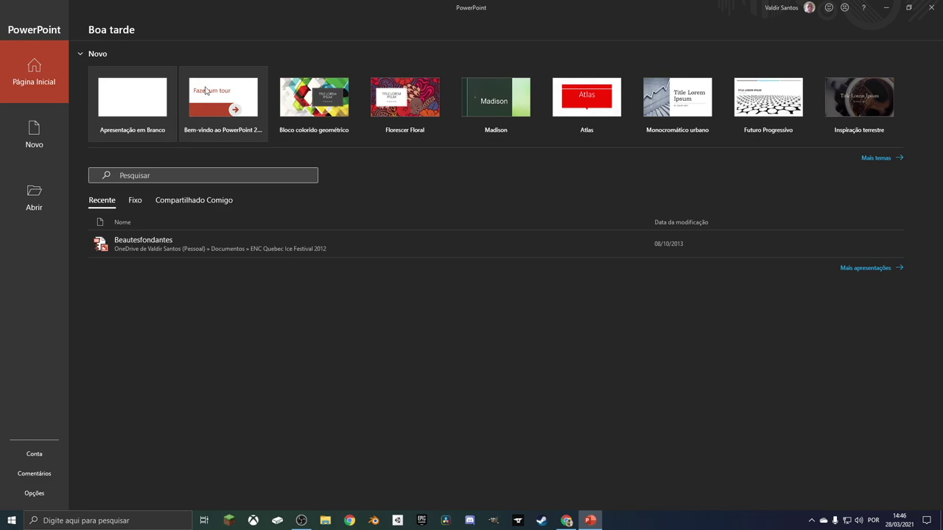
pyautogui.click(210, 101)
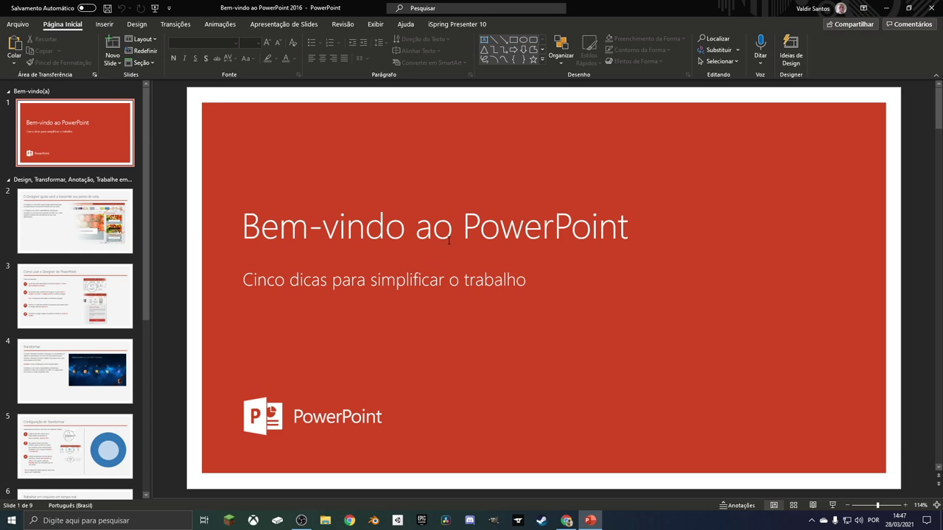
# Step: Switch to the iSpring Presenter 10 ribbon and glance through the slide thumbnails
pyautogui.click(469, 27)
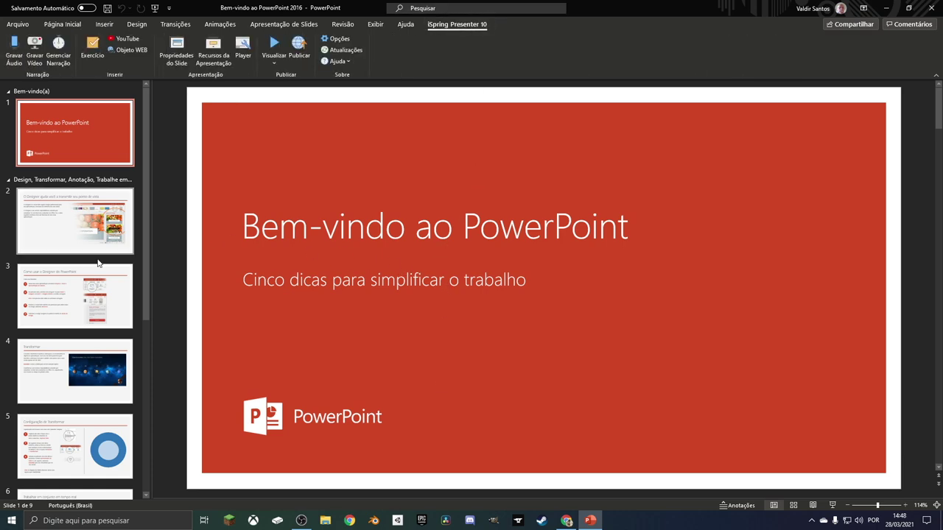
pyautogui.scroll(-5, 86, 284)
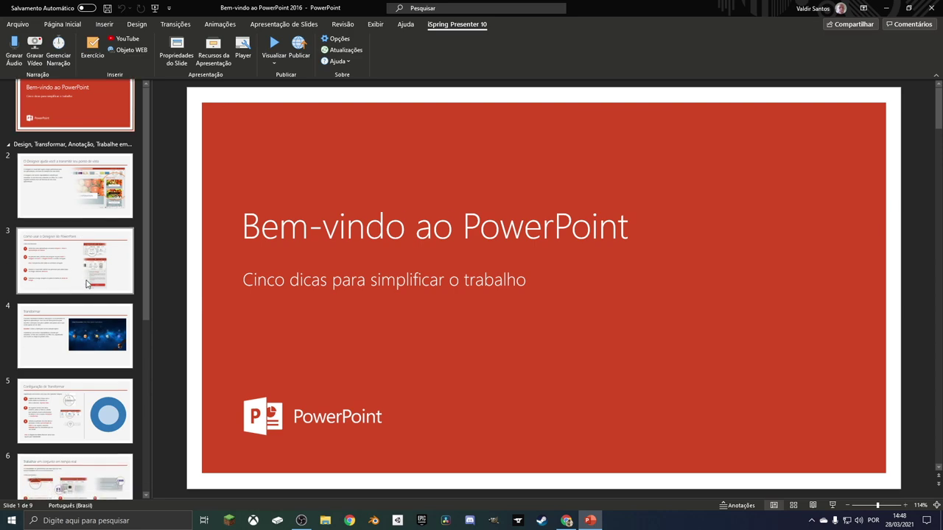
pyautogui.scroll(5, 87, 284)
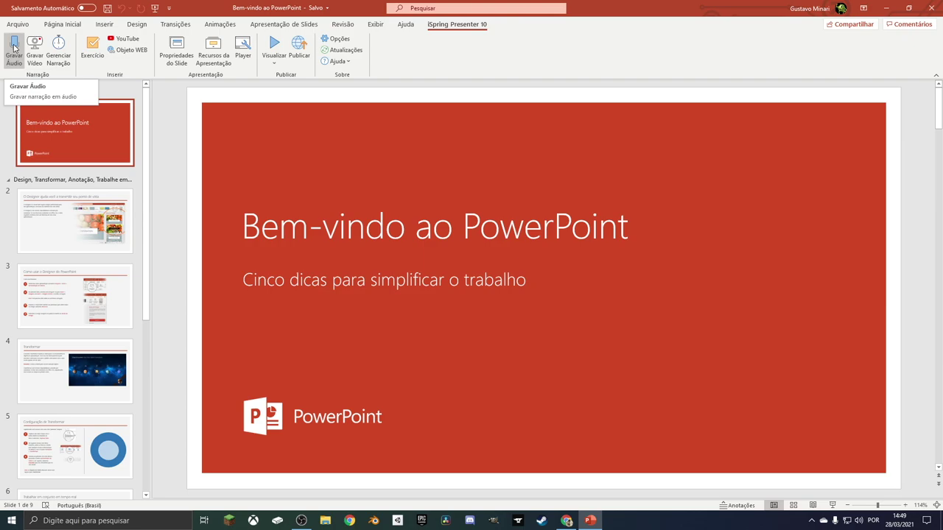
# Step: Record a short Gravar Áudio narration on slide 1, then stop the recording
pyautogui.click(14, 48)
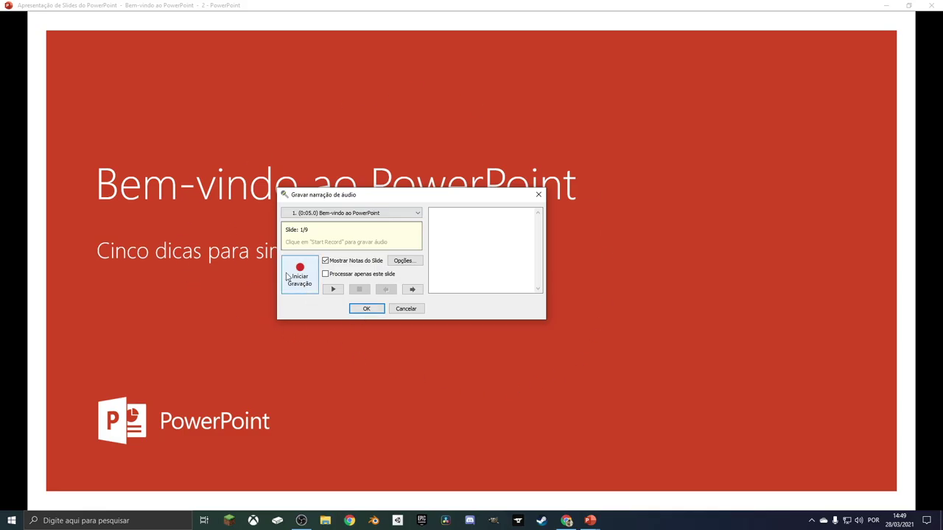
pyautogui.click(310, 279)
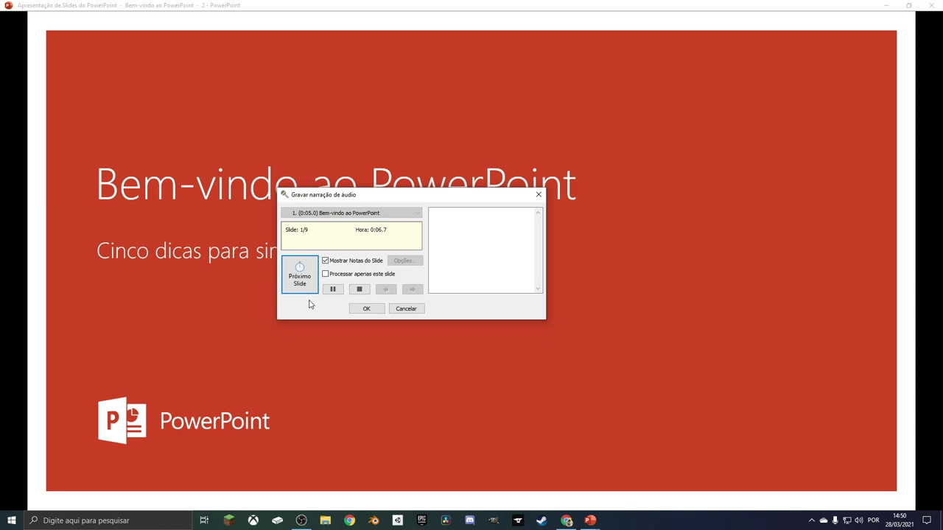
pyautogui.click(361, 292)
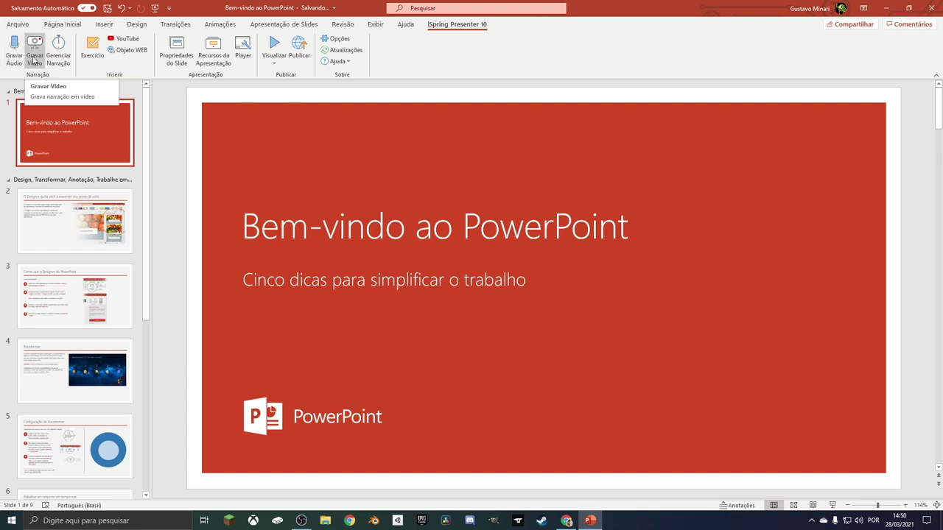
# Step: Start and cancel a video narration, then open the Gerenciar Narração narration manager
pyautogui.click(34, 59)
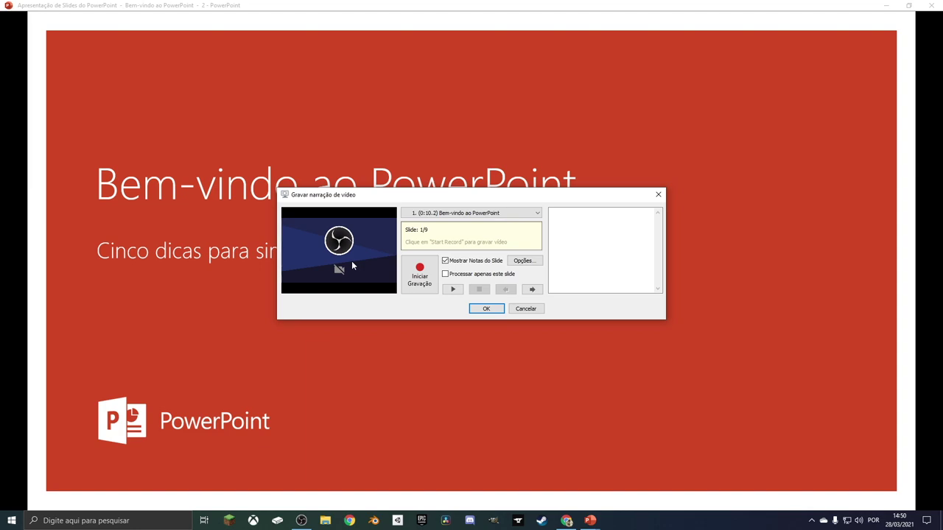
pyautogui.press('Escape')
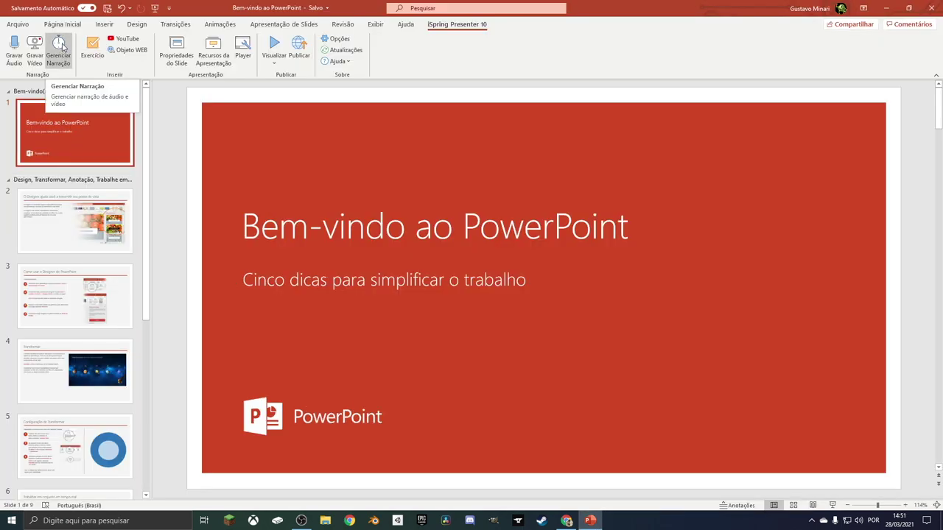
pyautogui.click(62, 47)
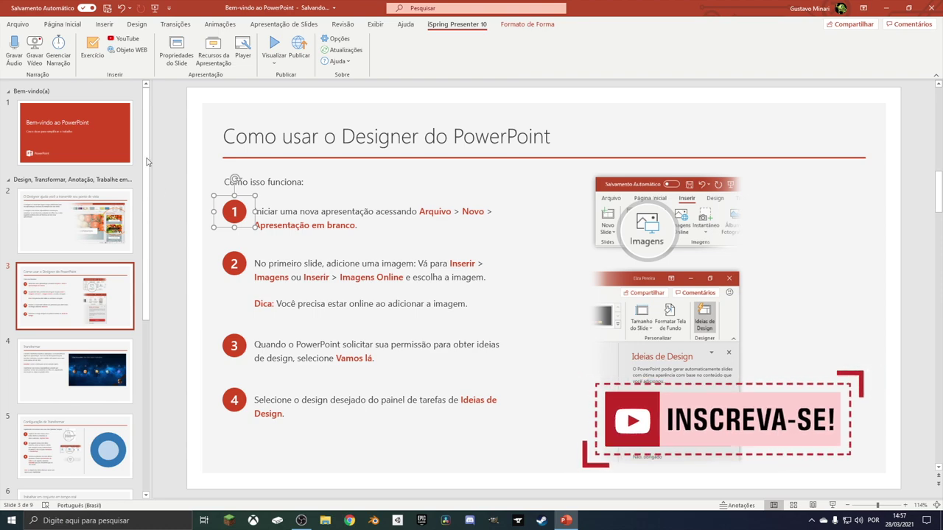
# Step: Create a new Exercício Graduado quiz and show the Pergunta question-type list
pyautogui.click(92, 47)
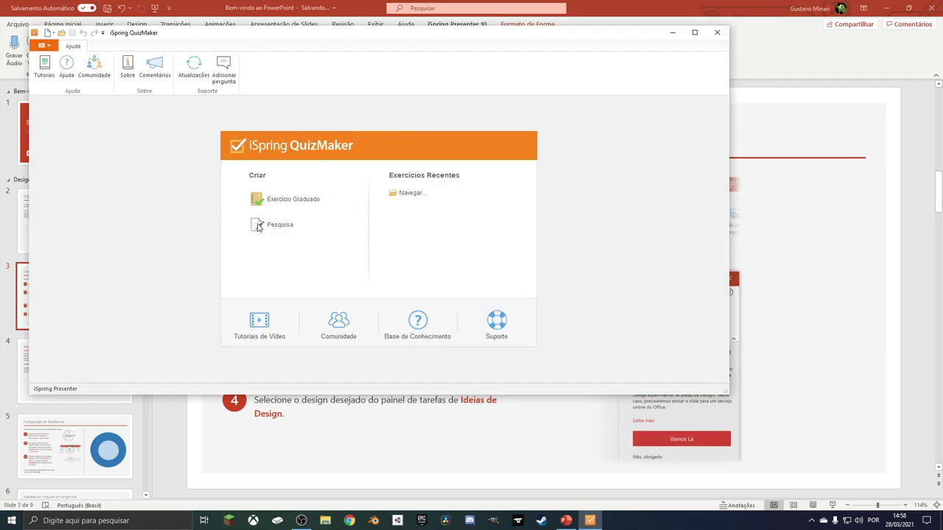
pyautogui.click(303, 203)
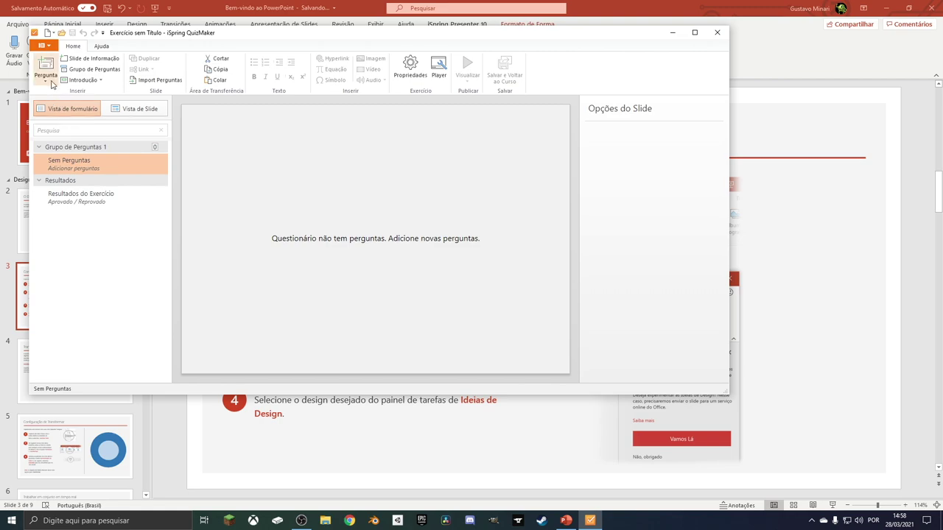
pyautogui.click(46, 74)
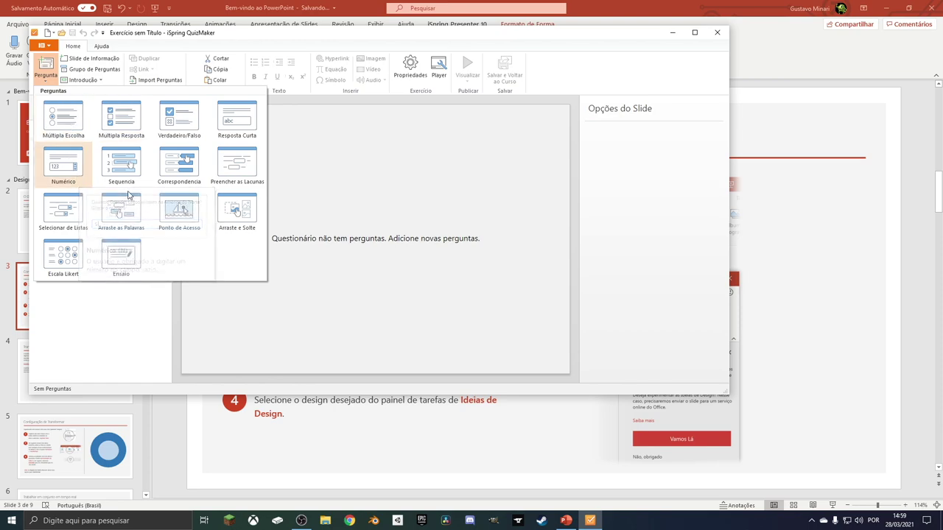
# Step: Add a Múltipla Escolha question 'Qual a cor do céu?' and preview it in Vista de Slide
pyautogui.click(71, 128)
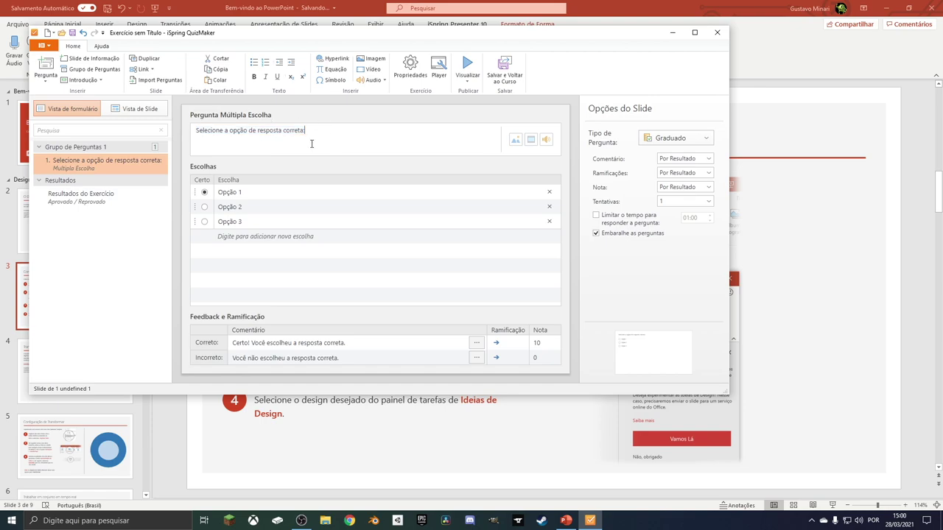
pyautogui.write('Qual a cor do céu?')
pyautogui.click(243, 193)
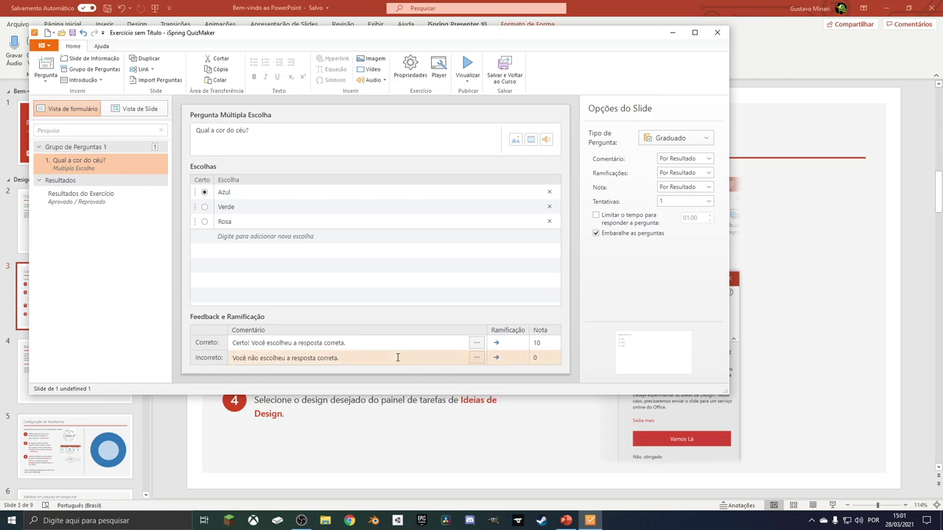
pyautogui.click(130, 110)
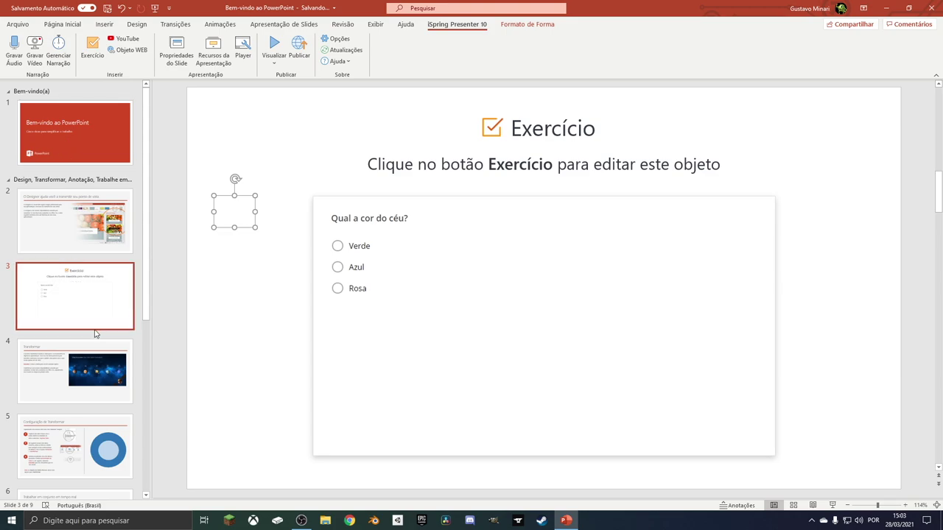
# Step: Embed the iSpring webinar YouTube video on slide 4, Transformar, then shrink and center it
pyautogui.click(94, 346)
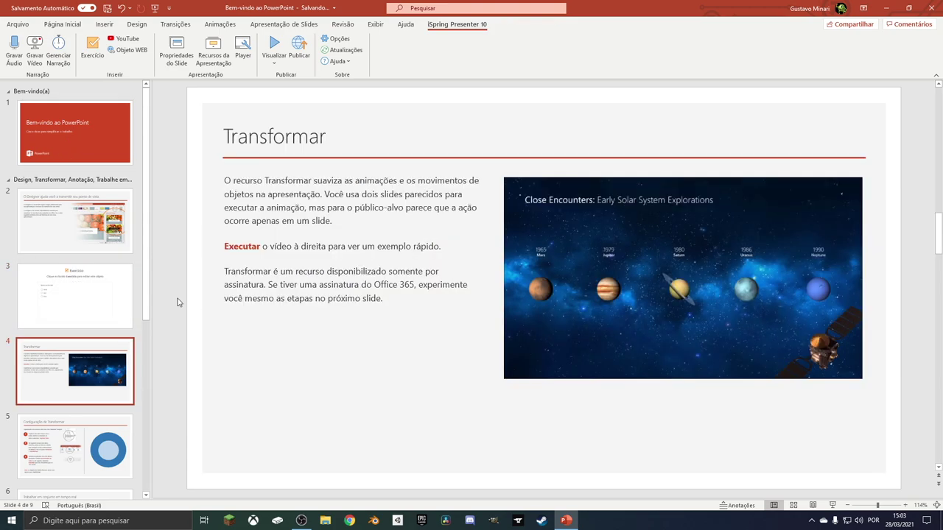
pyautogui.click(126, 39)
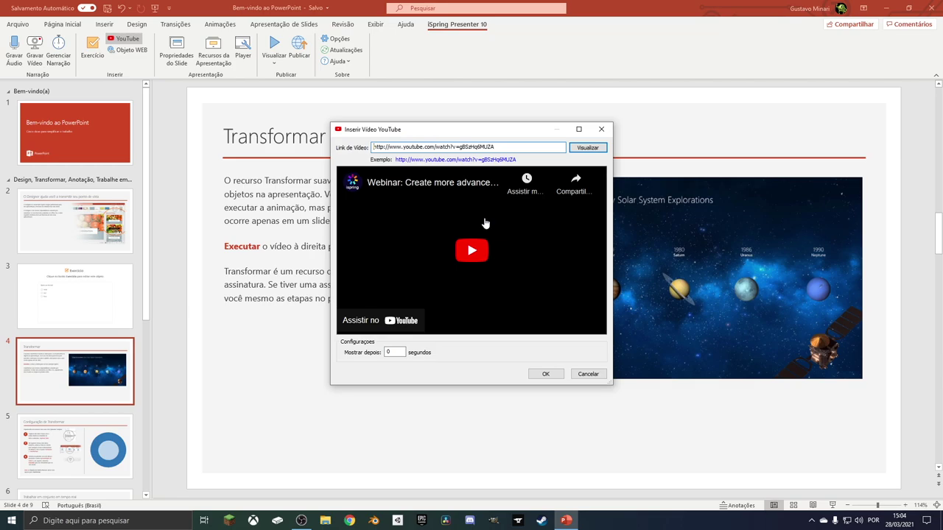
pyautogui.click(546, 374)
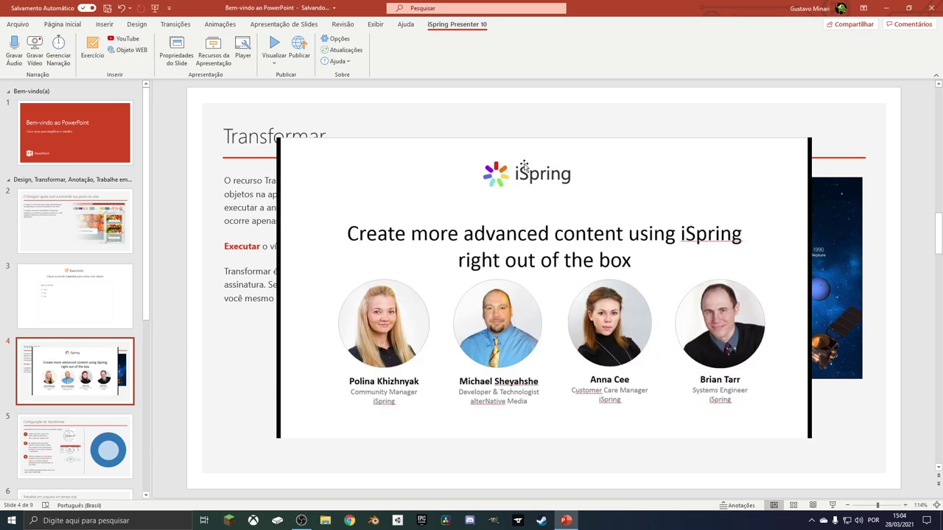
pyautogui.moveTo(438, 215); pyautogui.dragTo(471, 213)
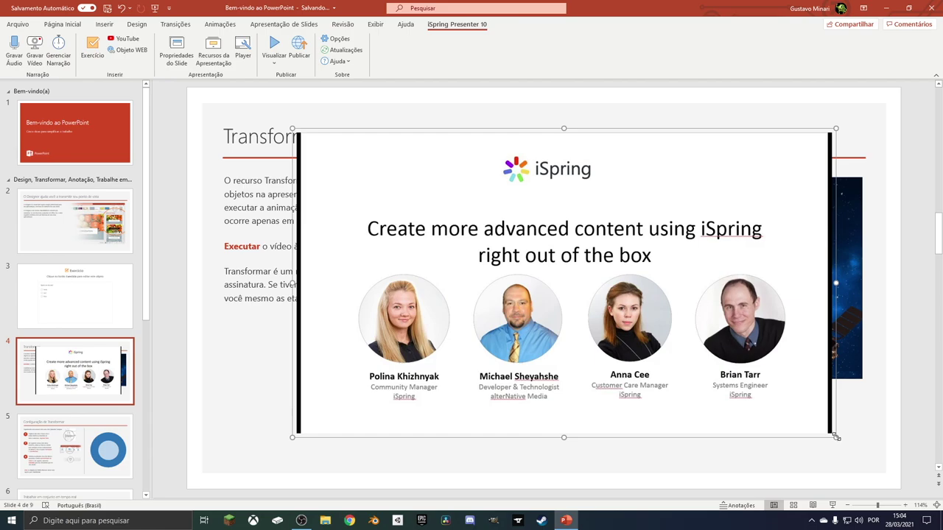
pyautogui.moveTo(832, 434); pyautogui.dragTo(458, 219)
pyautogui.moveTo(411, 189)
pyautogui.mouseDown()
pyautogui.moveTo(306, 402)
pyautogui.moveTo(325, 381)
pyautogui.mouseUp()
# Step: Insert an Objeto WEB with the example iSpring address at Personalizar size on slide 7
pyautogui.scroll(-3, 324, 382)
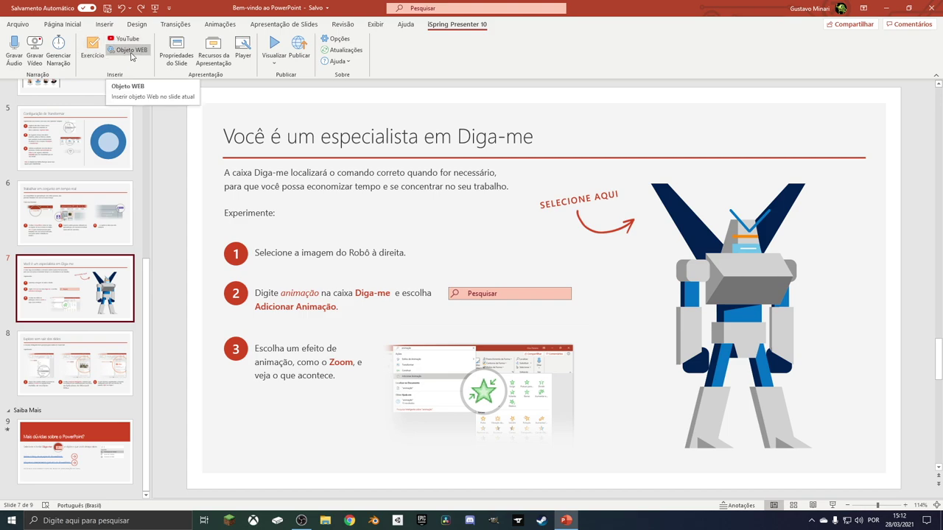
pyautogui.click(131, 53)
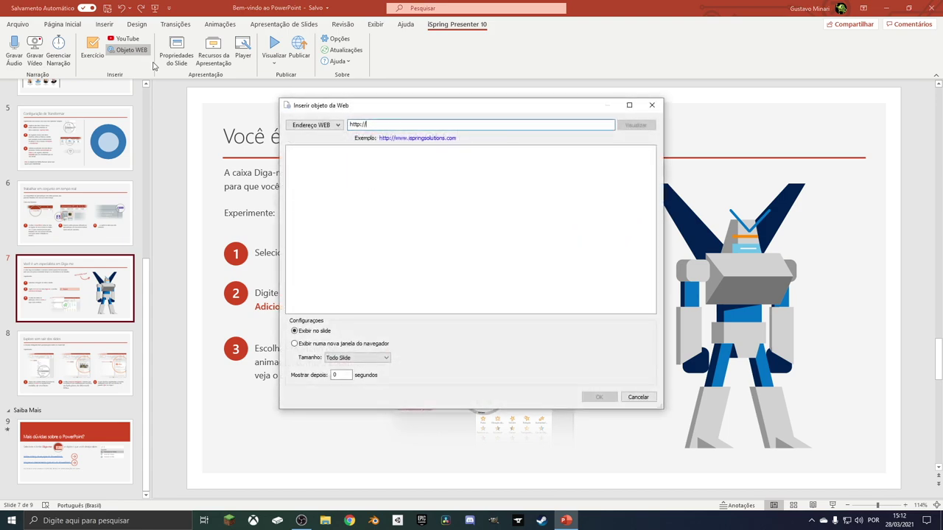
pyautogui.click(410, 139)
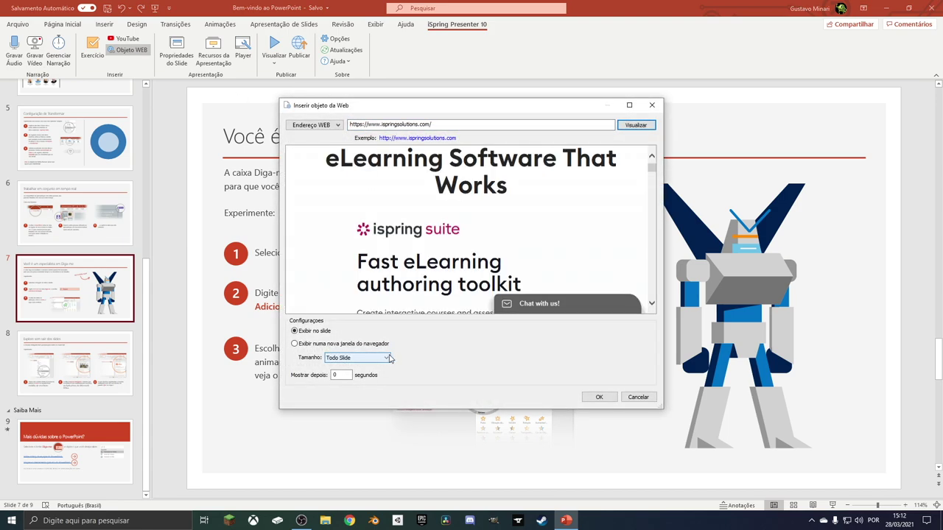
pyautogui.click(352, 363)
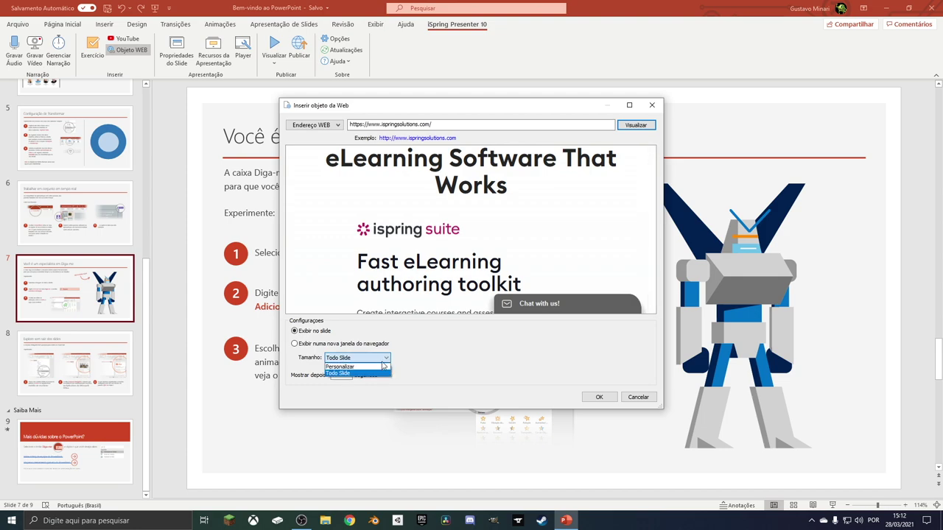
pyautogui.click(380, 371)
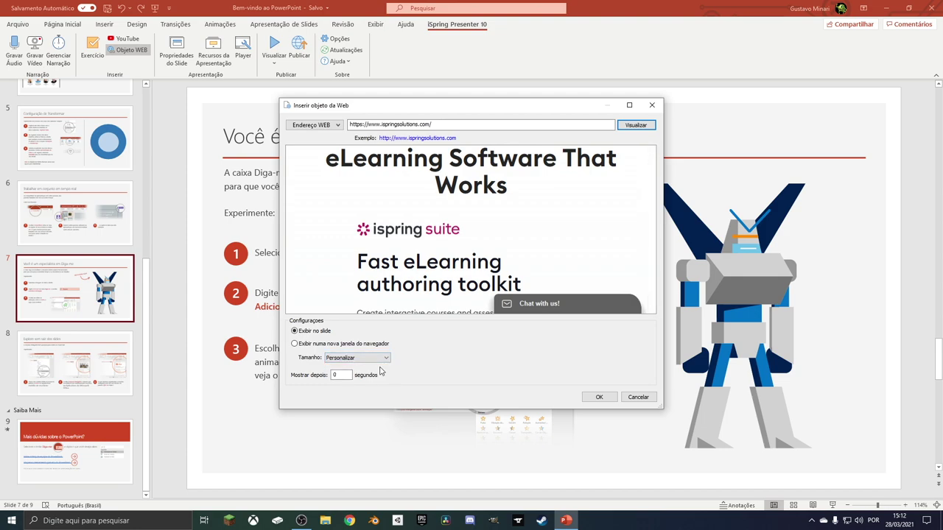
pyautogui.click(600, 398)
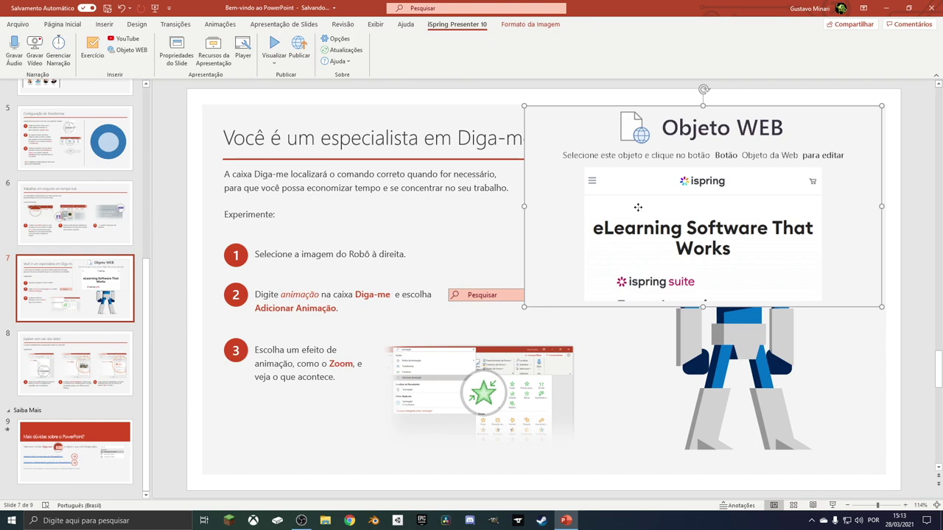
# Step: Resize the web object and place it at the bottom-right beneath the robot
pyautogui.moveTo(707, 272); pyautogui.dragTo(464, 313)
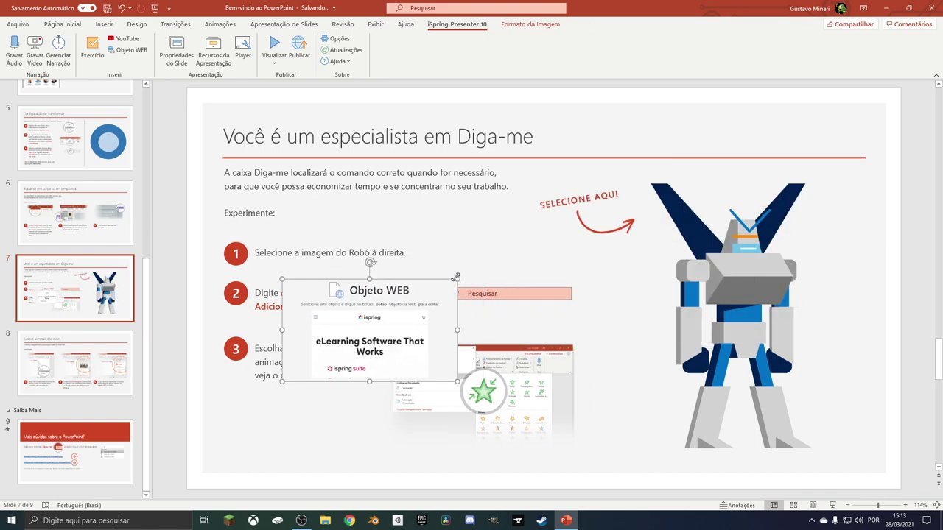
pyautogui.moveTo(457, 280); pyautogui.dragTo(585, 208)
pyautogui.moveTo(488, 279); pyautogui.dragTo(800, 333)
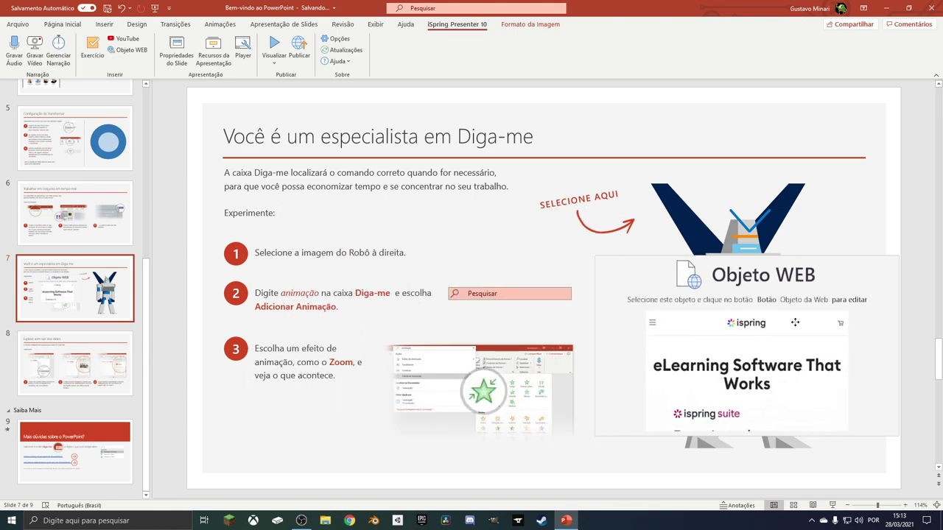
pyautogui.moveTo(898, 255); pyautogui.dragTo(867, 356)
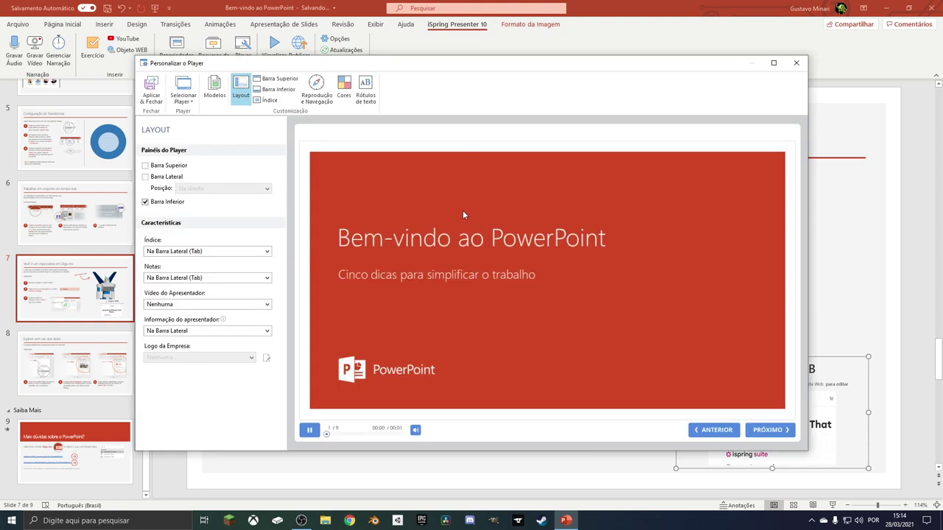
# Step: Try the Apresentação and Apresentação Corporativa player templates, then choose Aula Online com Vídeo
pyautogui.click(213, 90)
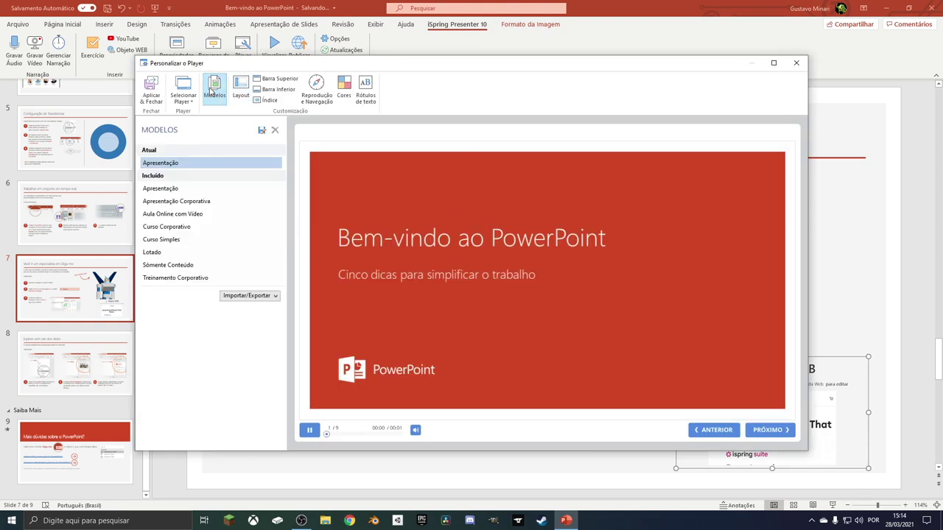
pyautogui.click(182, 190)
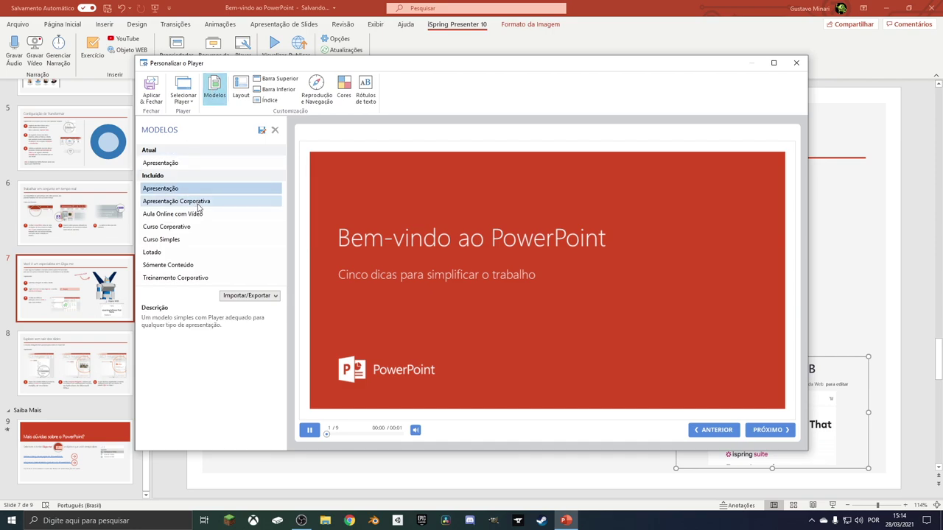
pyautogui.click(197, 203)
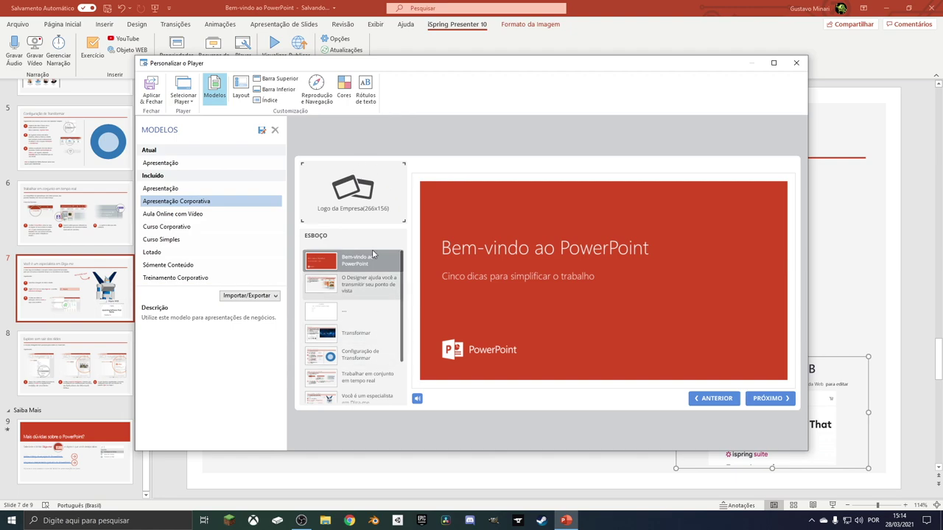
pyautogui.click(193, 216)
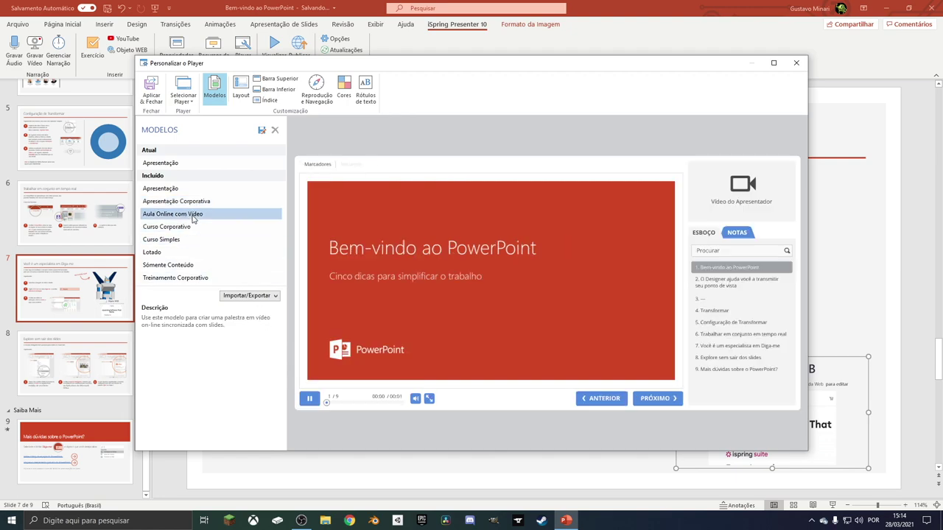
# Step: Browse the player preview through the Exercício, quiz and Transformar slides, then apply the player settings
pyautogui.click(655, 400)
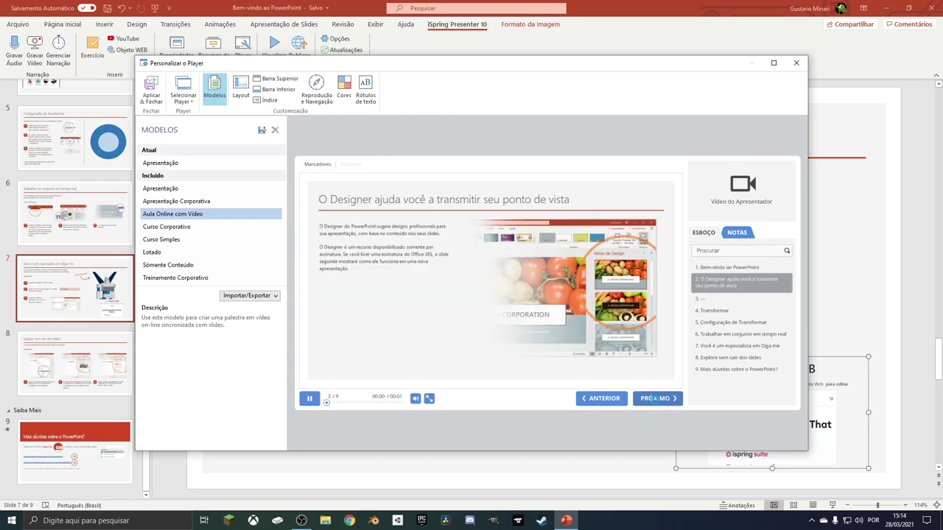
pyautogui.click(655, 399)
pyautogui.click(601, 399)
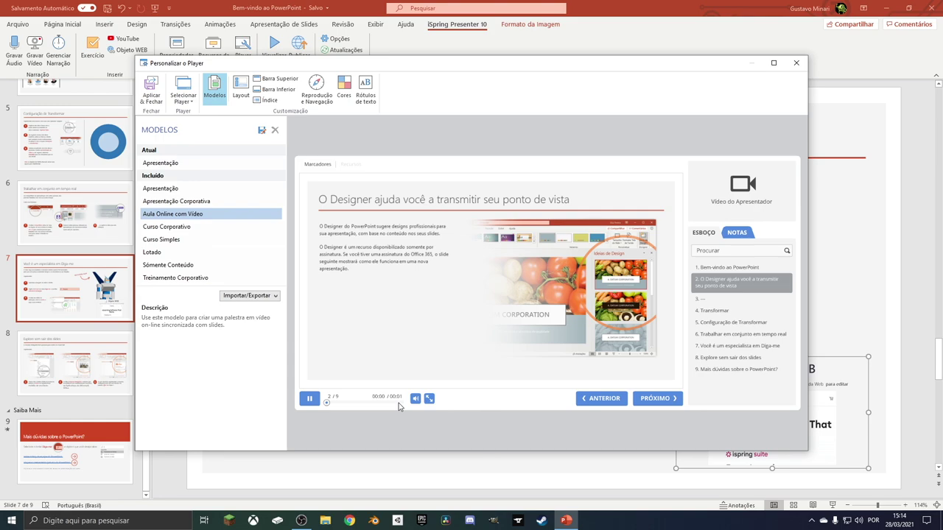
pyautogui.click(658, 398)
pyautogui.click(658, 398)
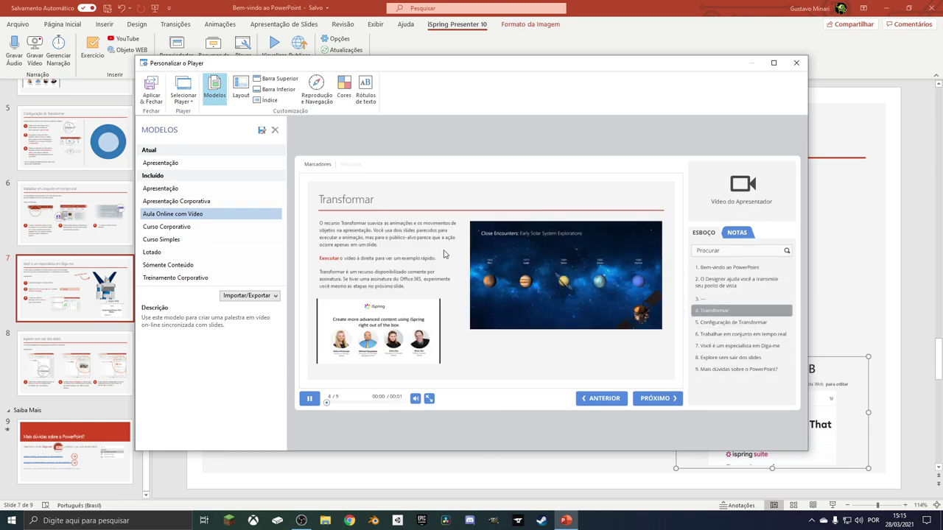
pyautogui.click(659, 399)
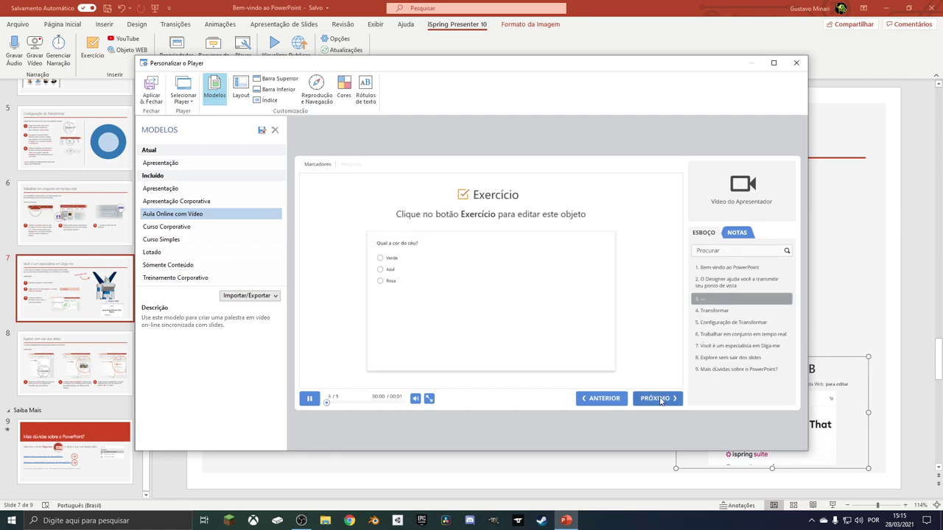
pyautogui.click(659, 399)
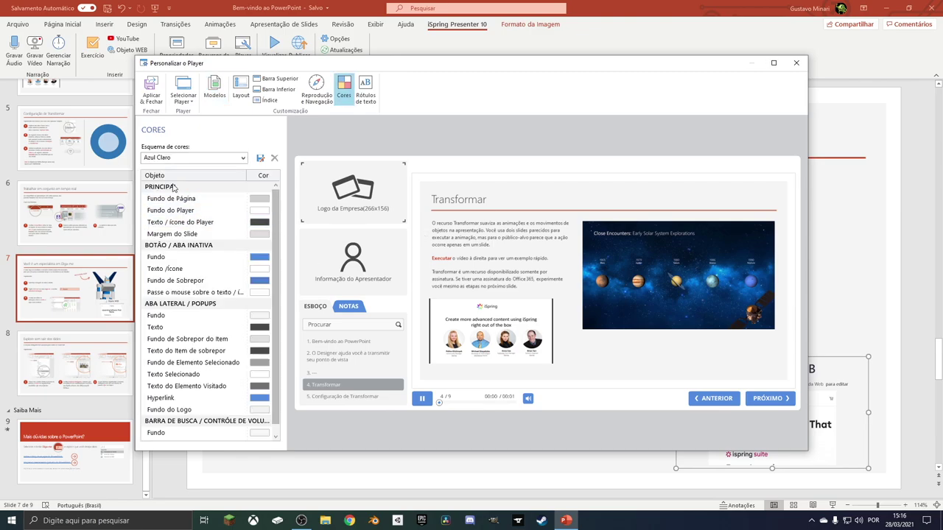
pyautogui.click(151, 92)
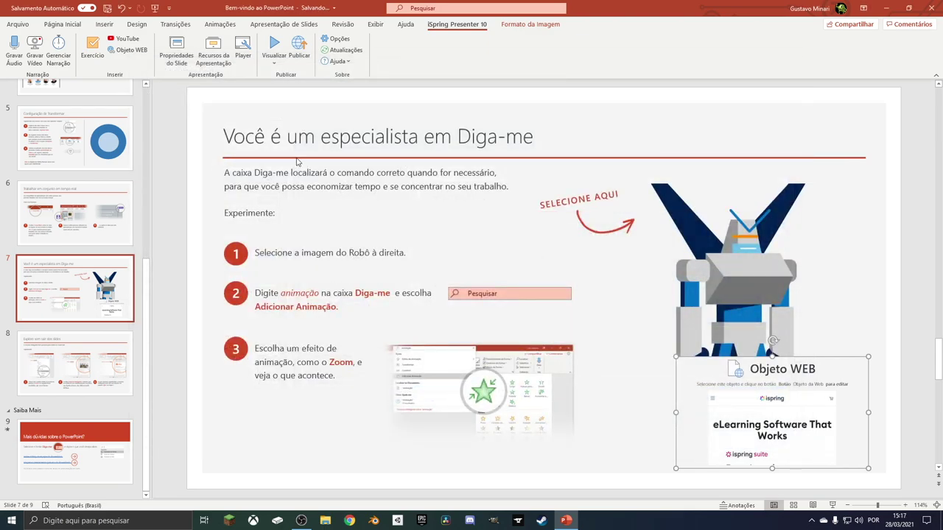
# Step: Preview the course on landscape and portrait tablet and phone layouts
pyautogui.click(282, 47)
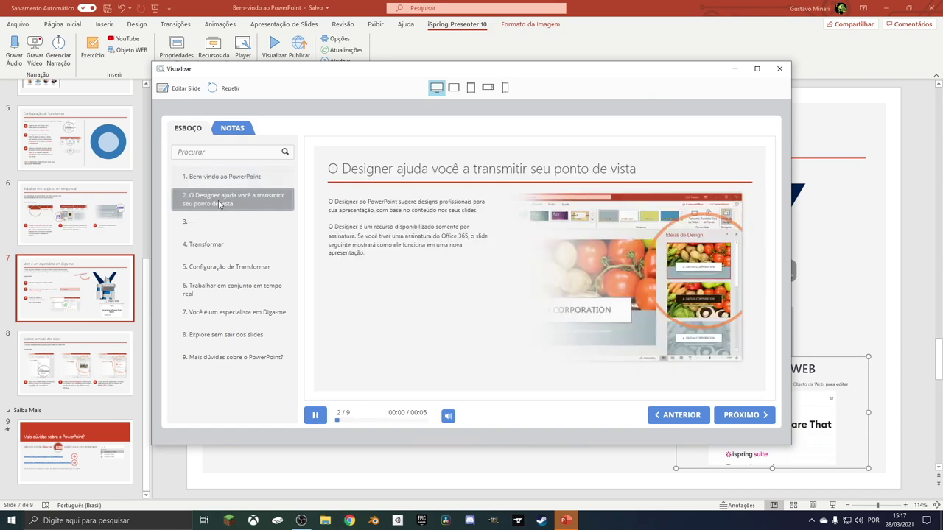
pyautogui.click(454, 88)
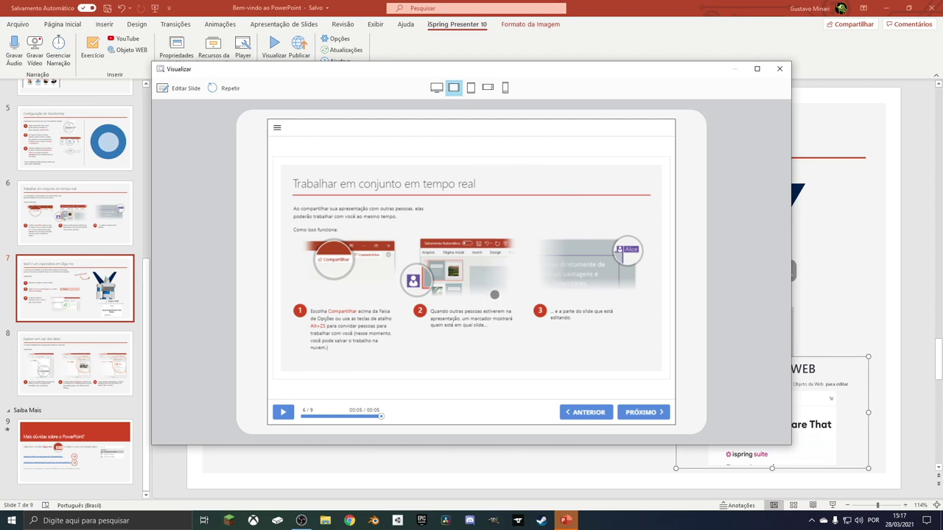
pyautogui.click(470, 88)
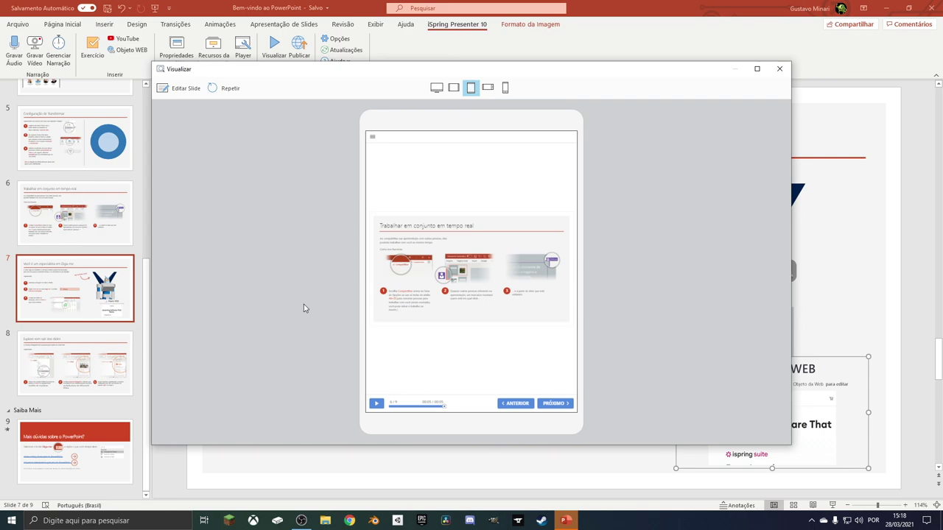
pyautogui.click(487, 89)
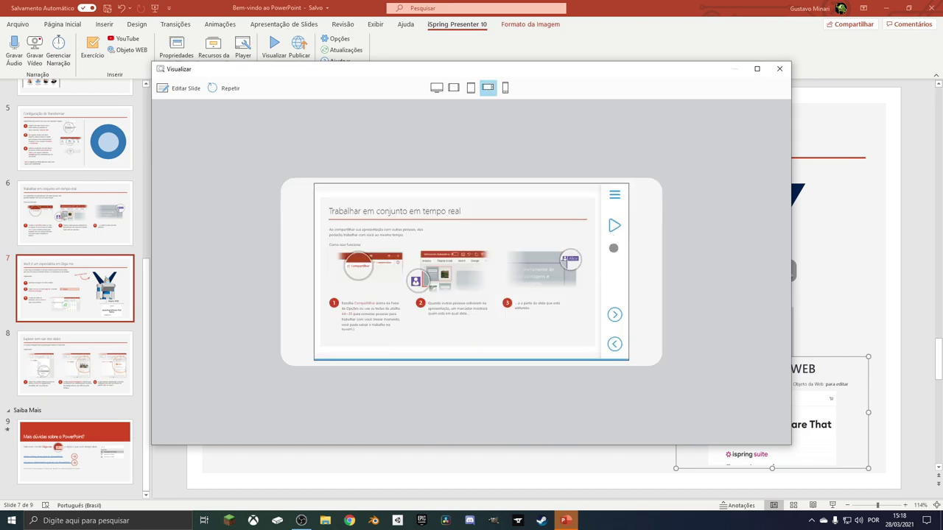
pyautogui.click(505, 88)
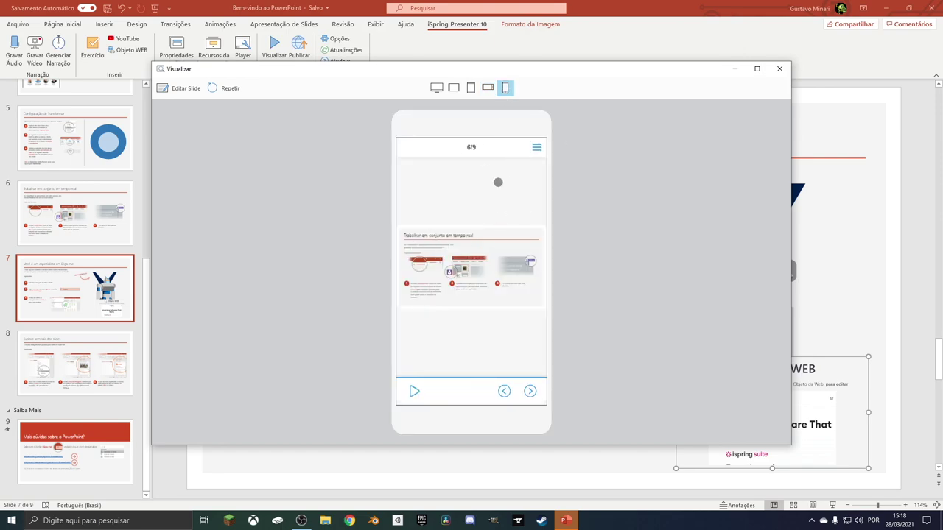
# Step: Return to editing slide 6, 'Trabalhar em conjunto em tempo real'
pyautogui.click(181, 87)
pyautogui.scroll(3, 44, 138)
pyautogui.scroll(2, 85, 162)
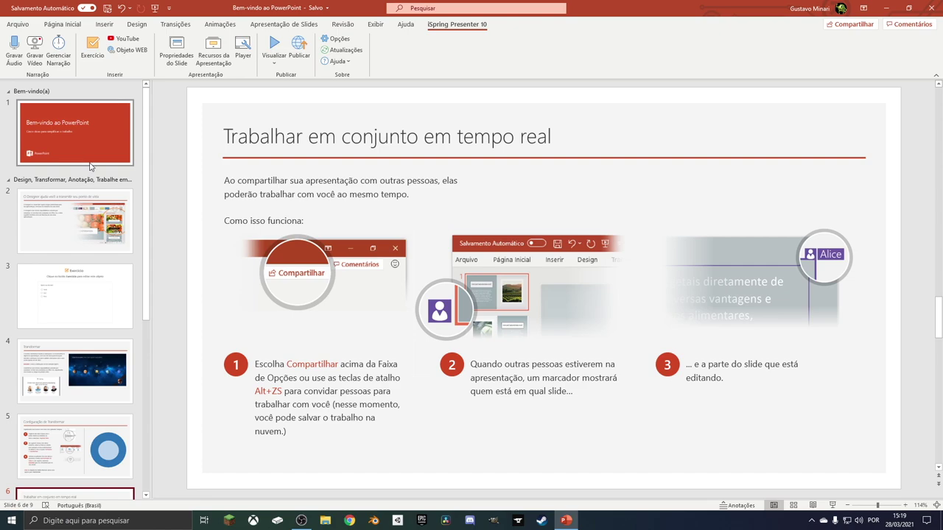
# Step: Review the publish options for 'Bem-vindo ao PowerPoint': Vídeo, iSpring Learn and YouTube, then cancel
pyautogui.click(308, 53)
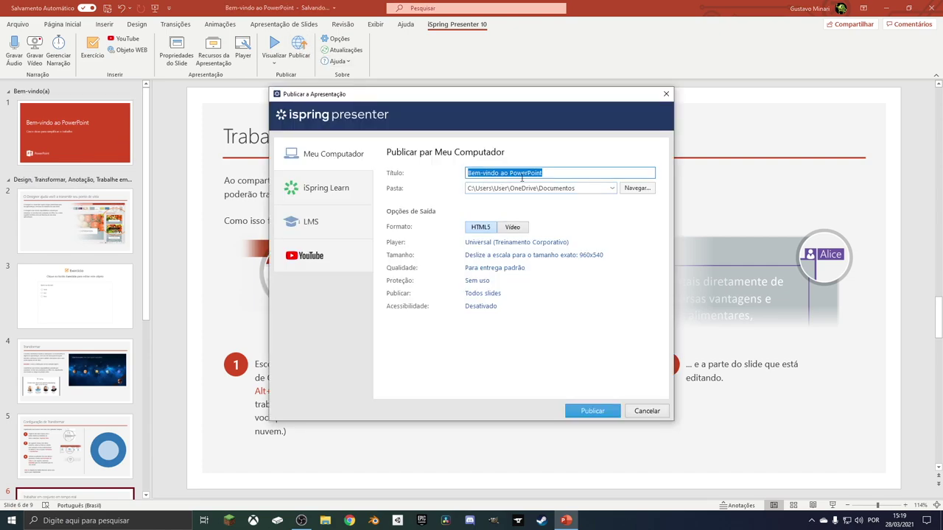
pyautogui.click(548, 172)
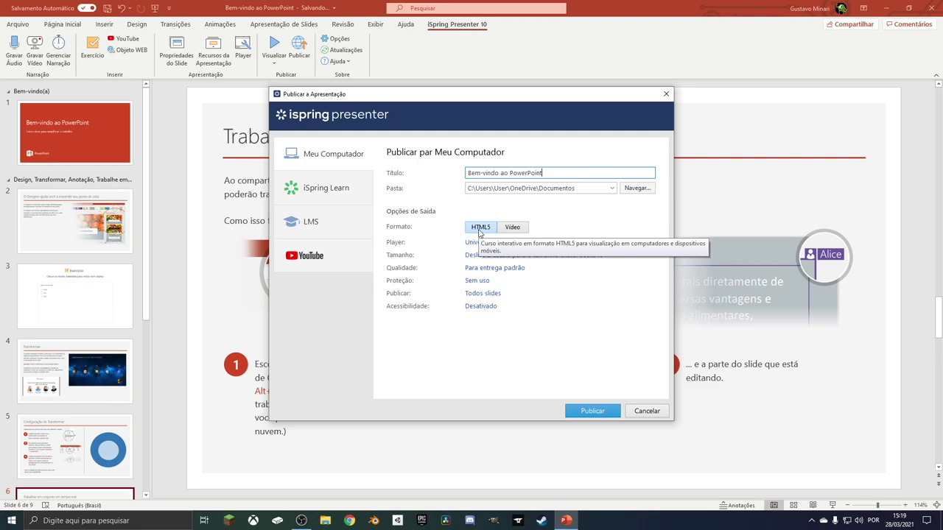
pyautogui.click(512, 228)
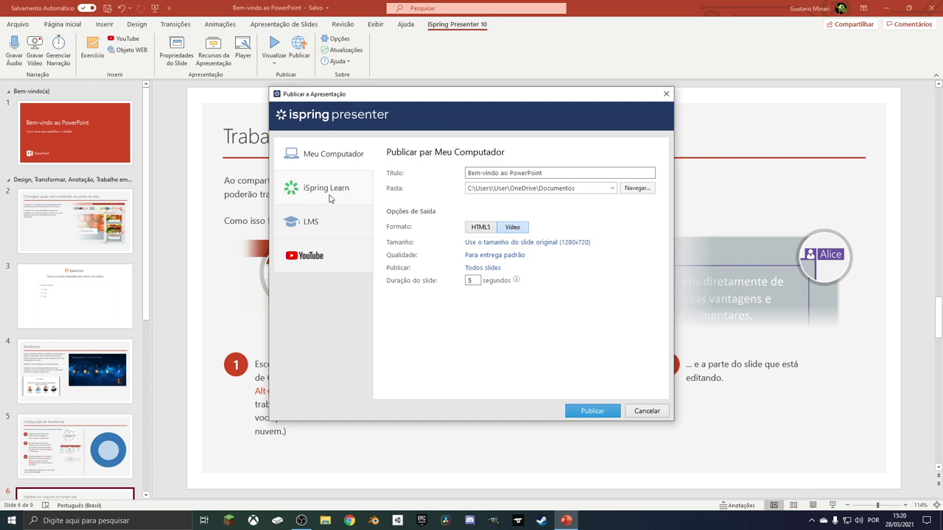
pyautogui.click(339, 193)
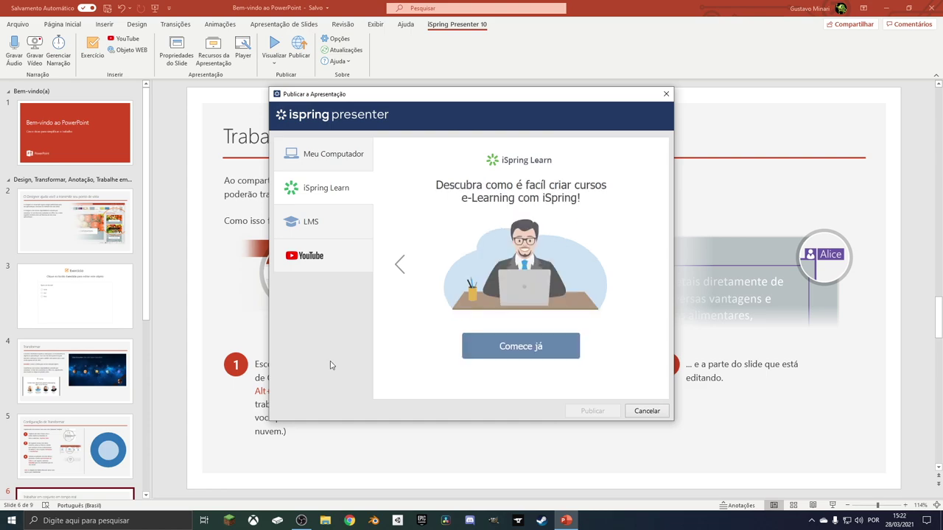
pyautogui.click(329, 263)
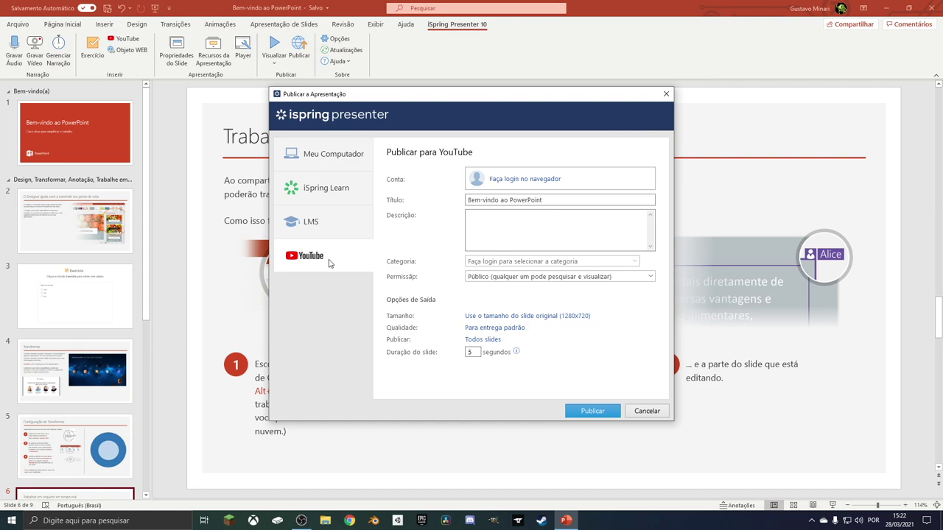
pyautogui.press('Escape')
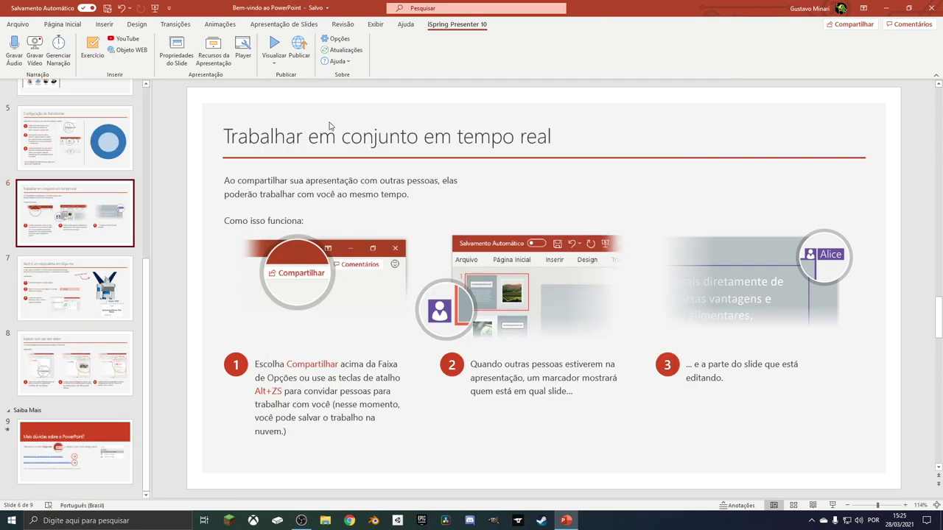
# Step: Publish the course as HTML5 and open the result in Google Chrome
pyautogui.click(302, 50)
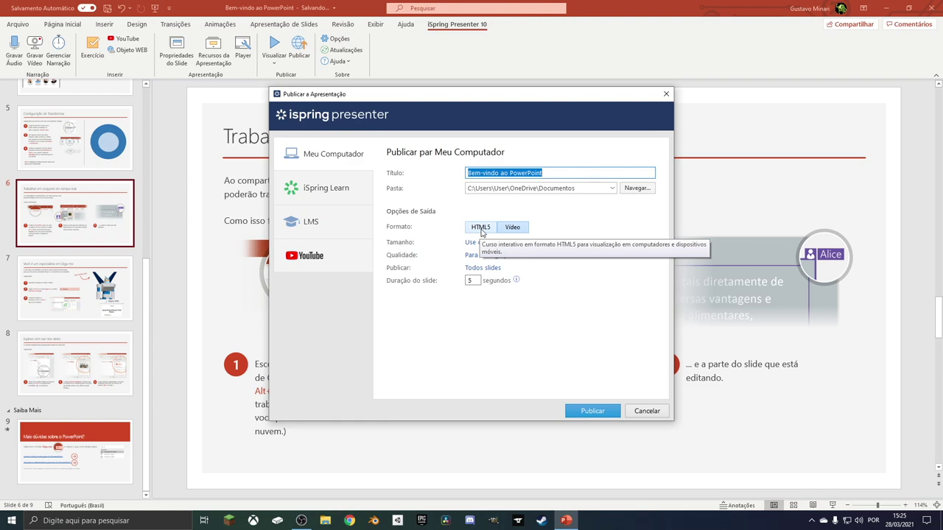
pyautogui.click(483, 229)
pyautogui.press('Return')
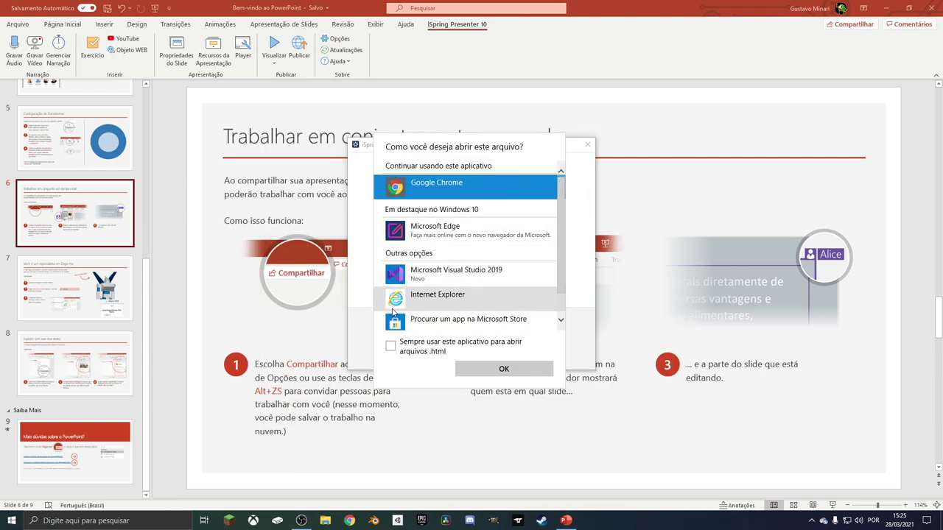
pyautogui.click(520, 376)
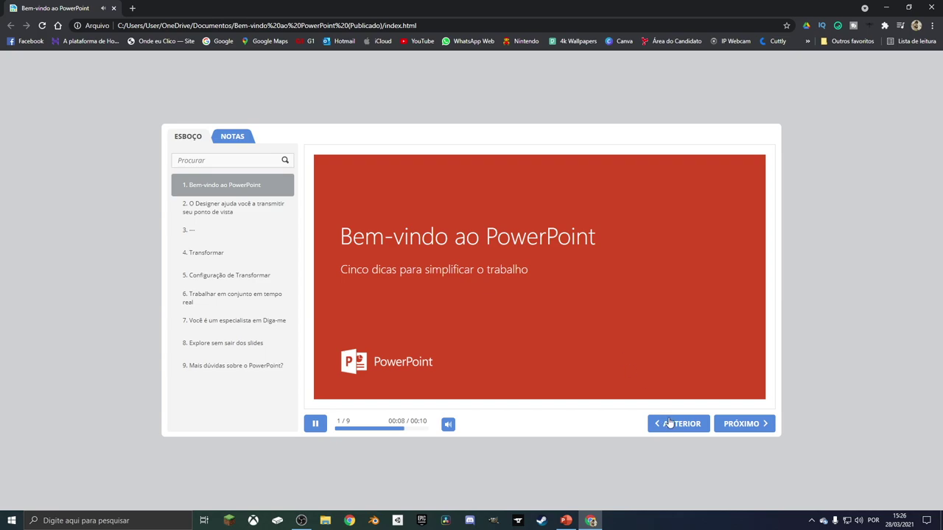
# Step: Answer Azul on the sky-colour quiz, continue, and jump to slide 5 from the ESBOÇO outline
pyautogui.click(762, 431)
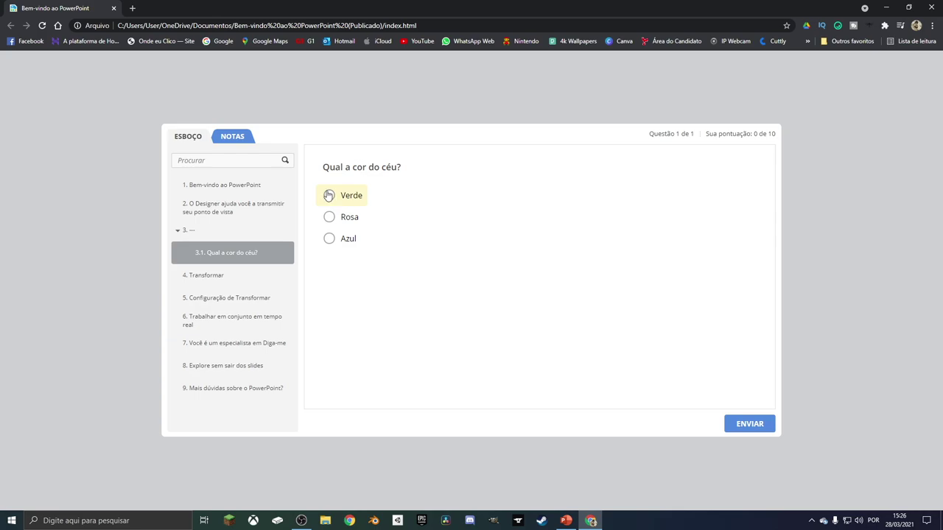
pyautogui.click(330, 238)
pyautogui.click(749, 423)
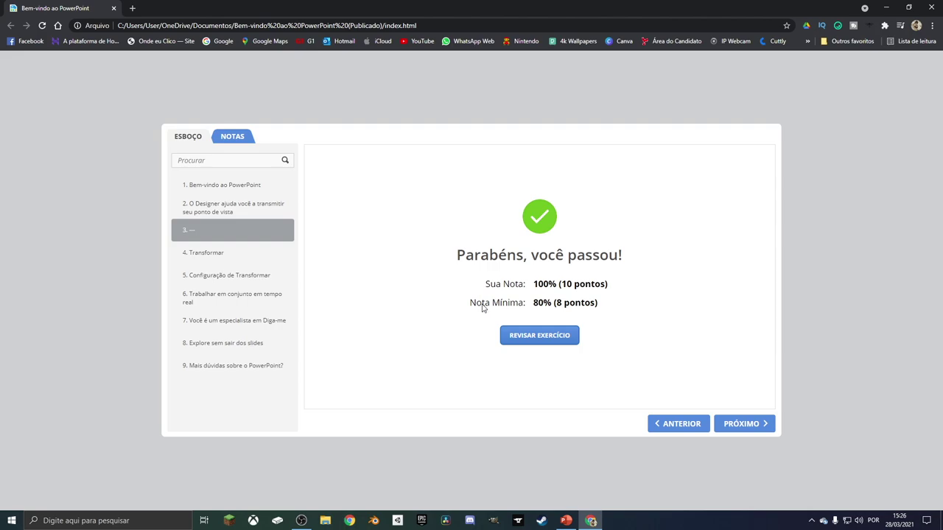
pyautogui.click(742, 431)
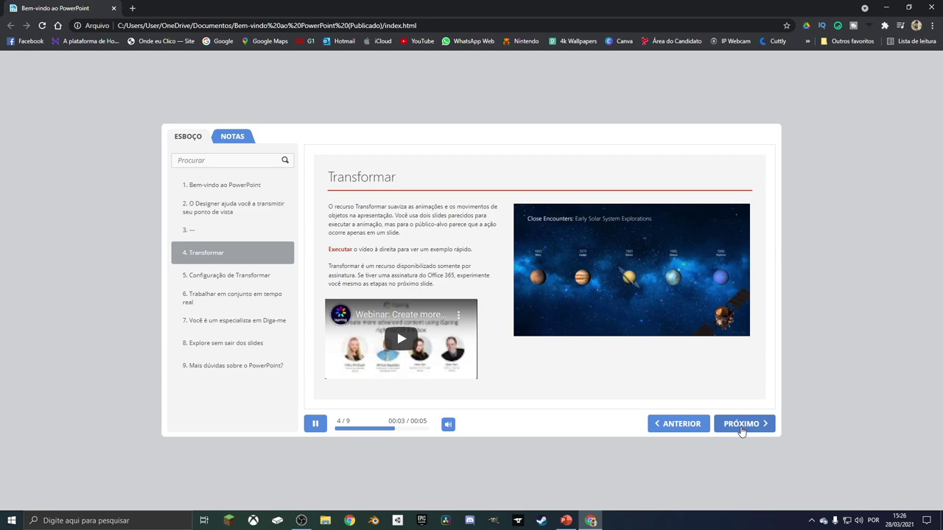
pyautogui.click(757, 431)
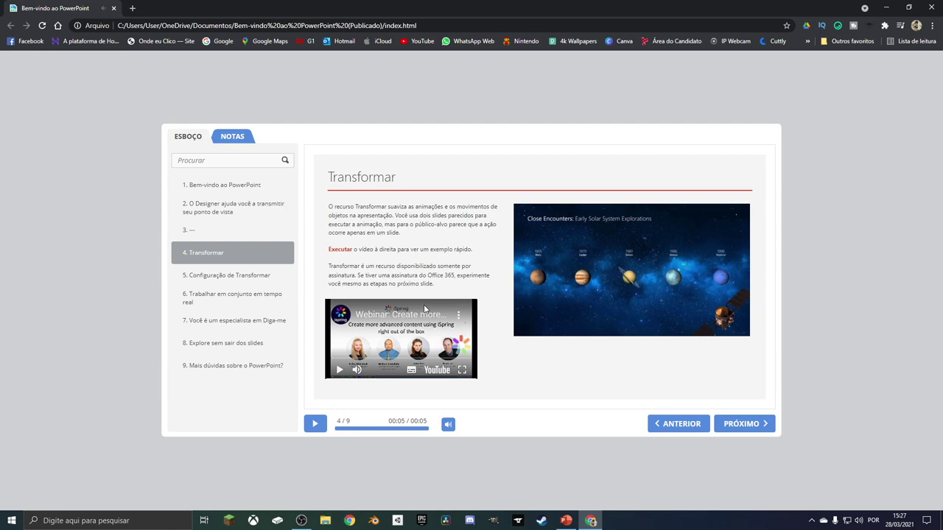
pyautogui.click(253, 284)
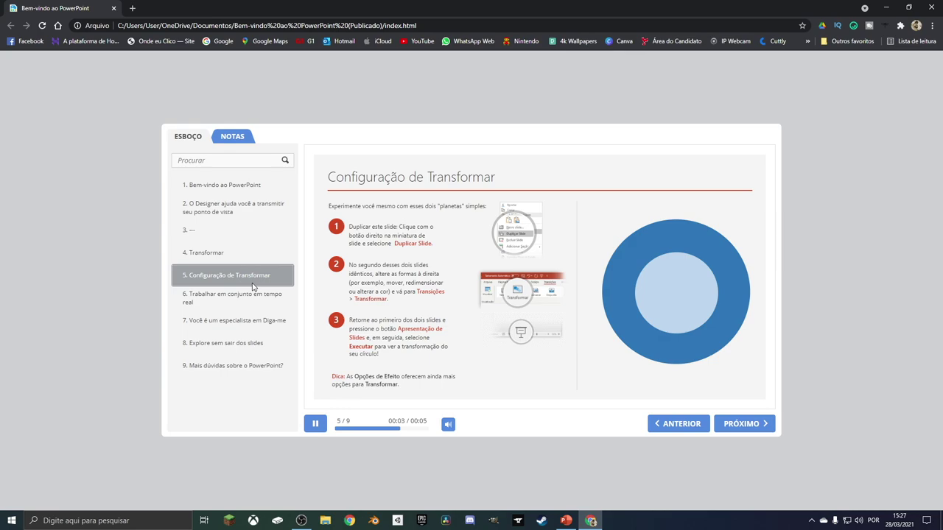
# Step: Close Chrome to return to the 'A publicação está completa!' confirmation
pyautogui.hotkey('ctrl', 'w')
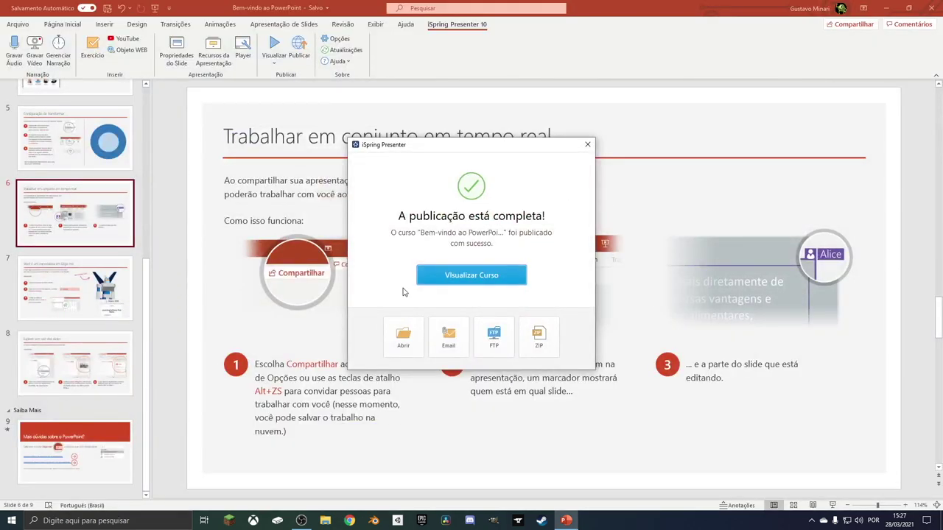